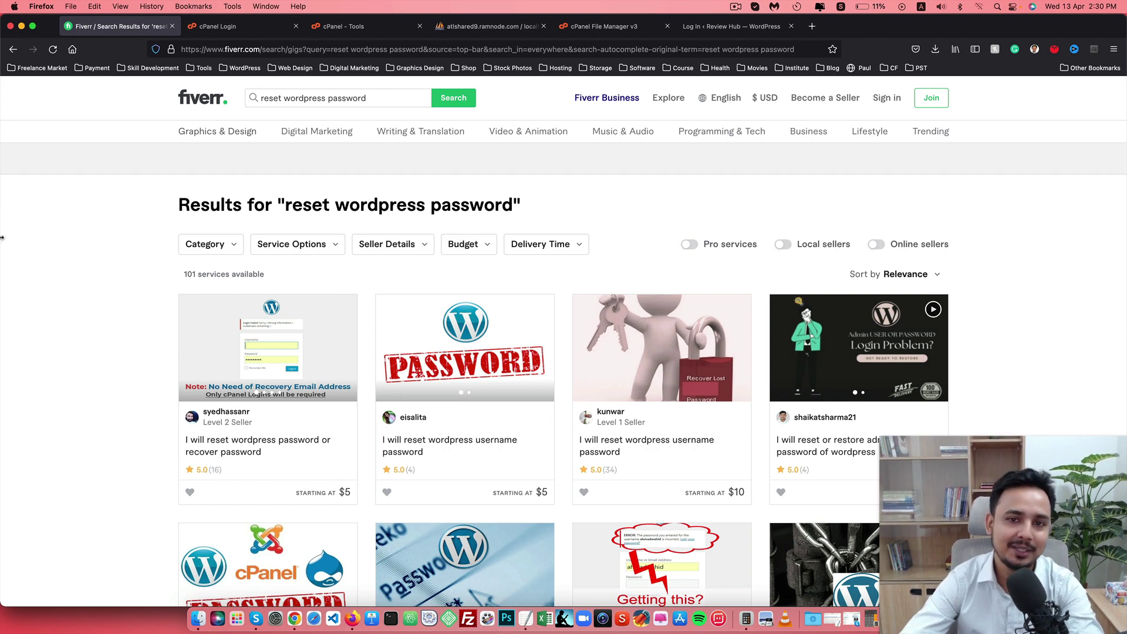
- View the site's WordPress login page and its lost-password form, returning to the login form
left_click(727, 28)
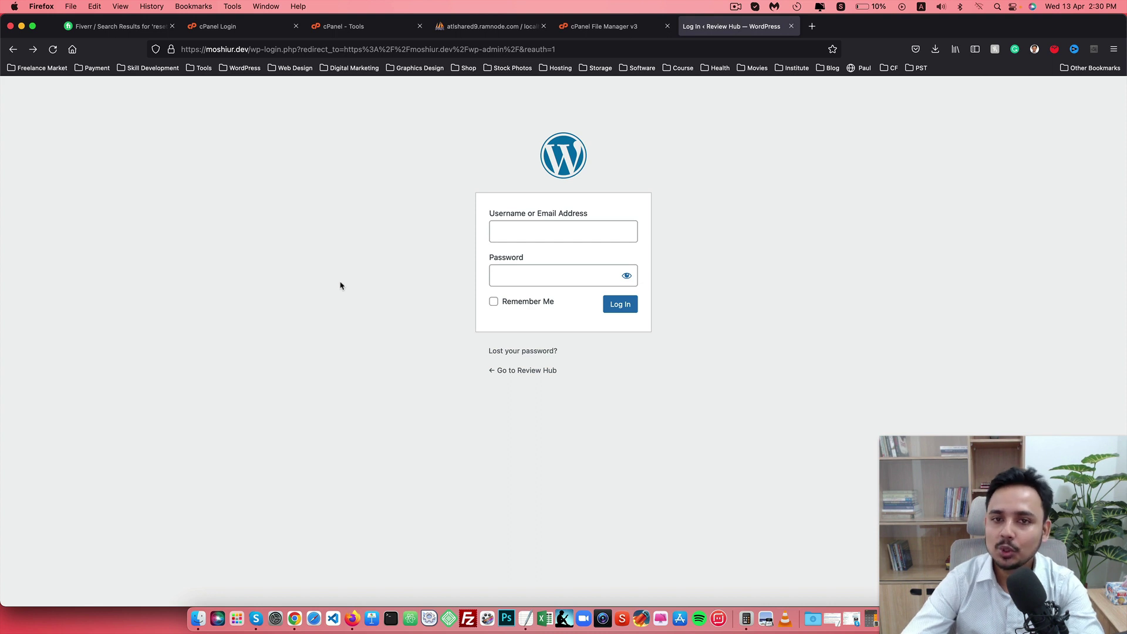
left_click(514, 357)
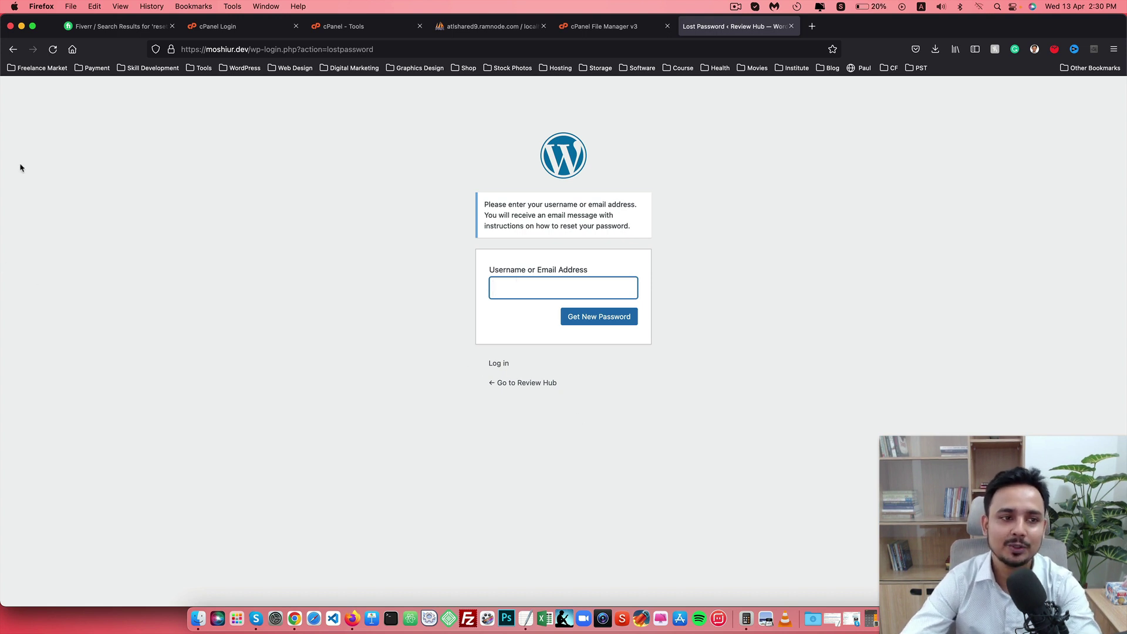
left_click(13, 49)
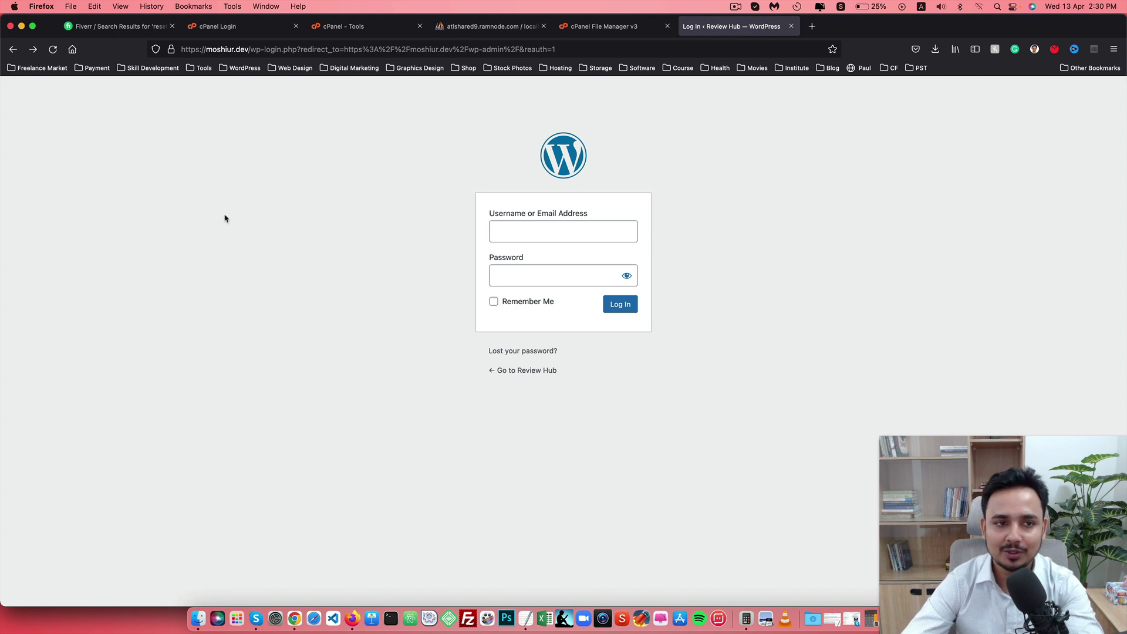
- View the cPanel login page, checking back once on the WordPress login page
left_click(212, 28)
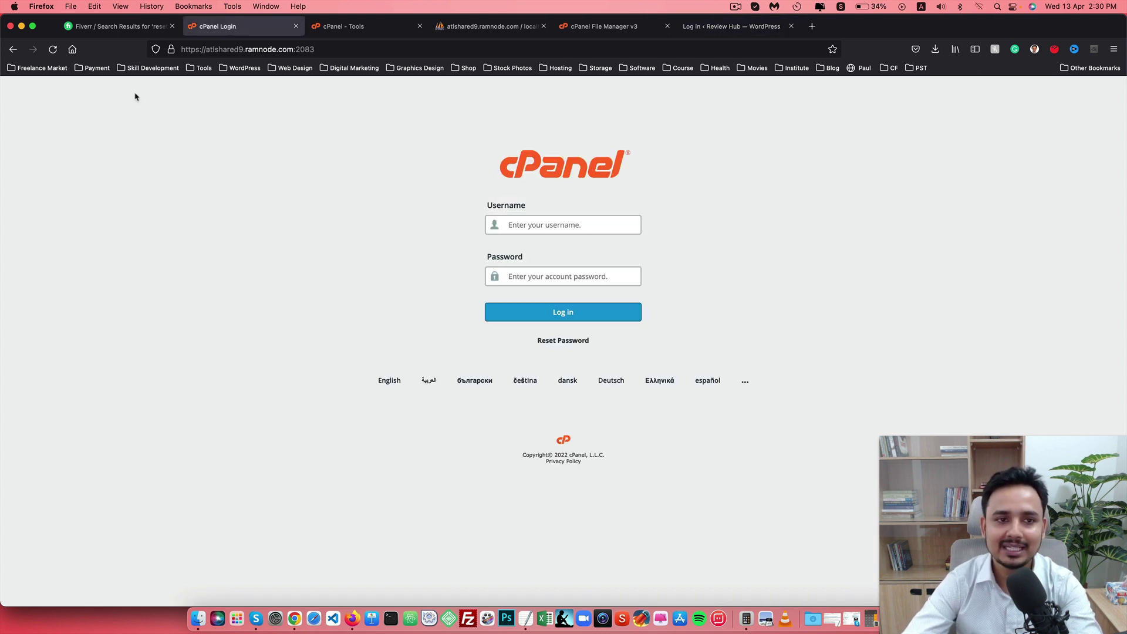
left_click(706, 33)
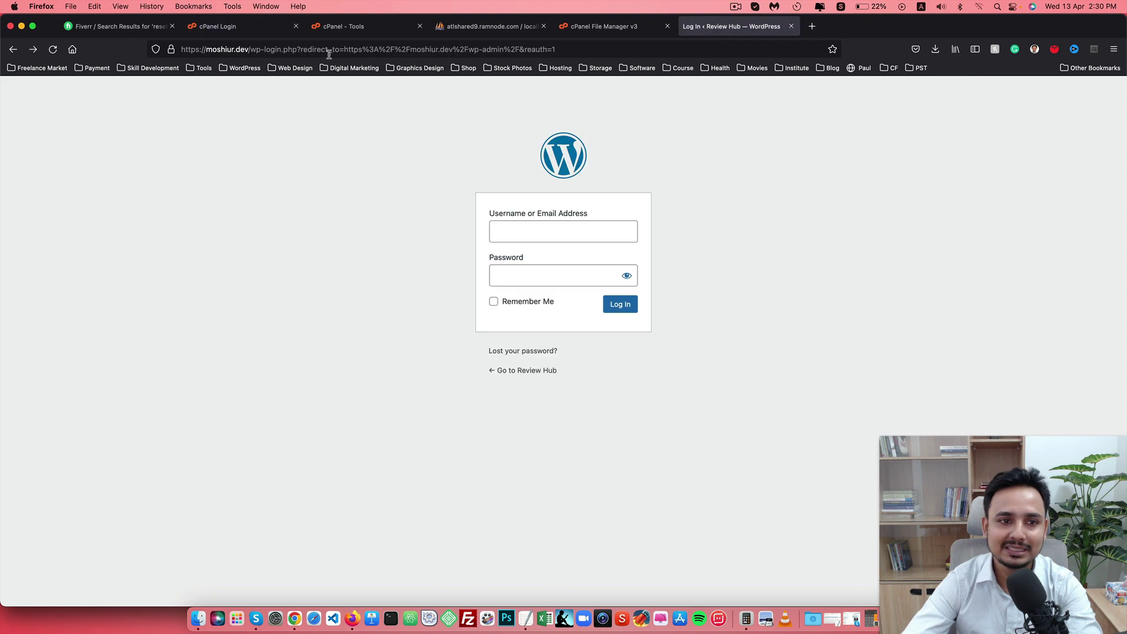
left_click(234, 33)
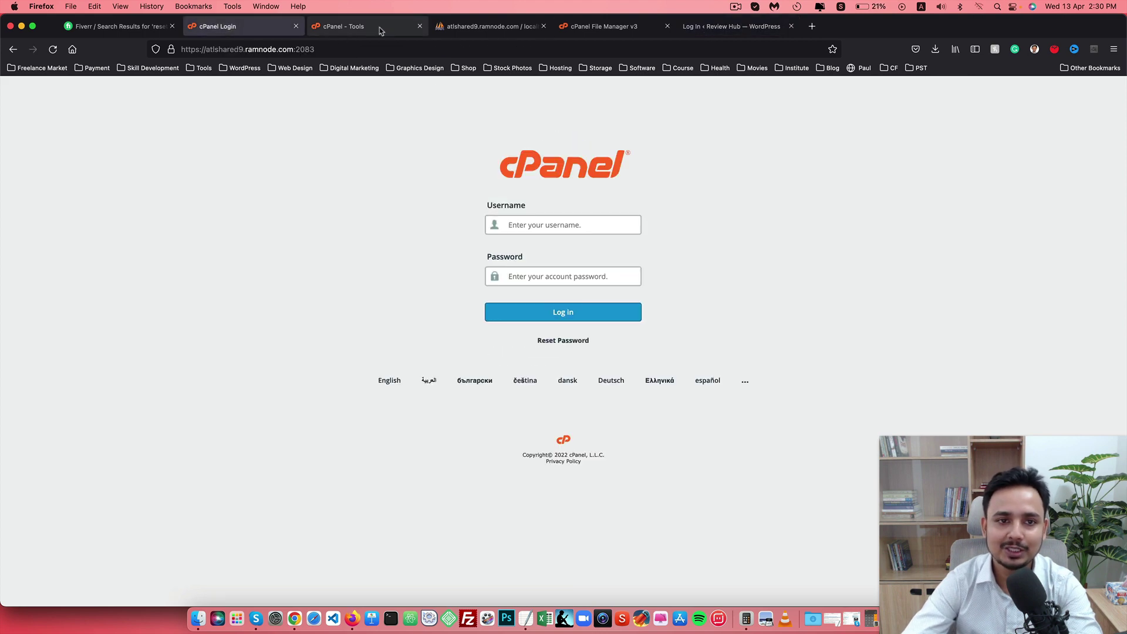
- Search the cPanel tools for "phpmy" and open phpMyAdmin
left_click(347, 33)
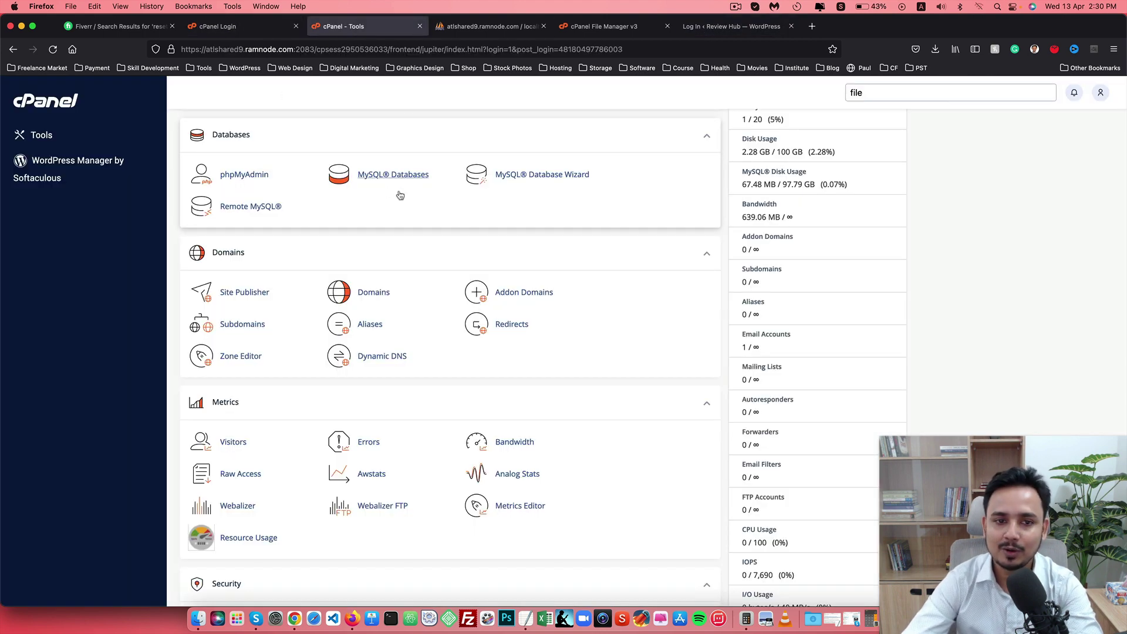
left_click(889, 93)
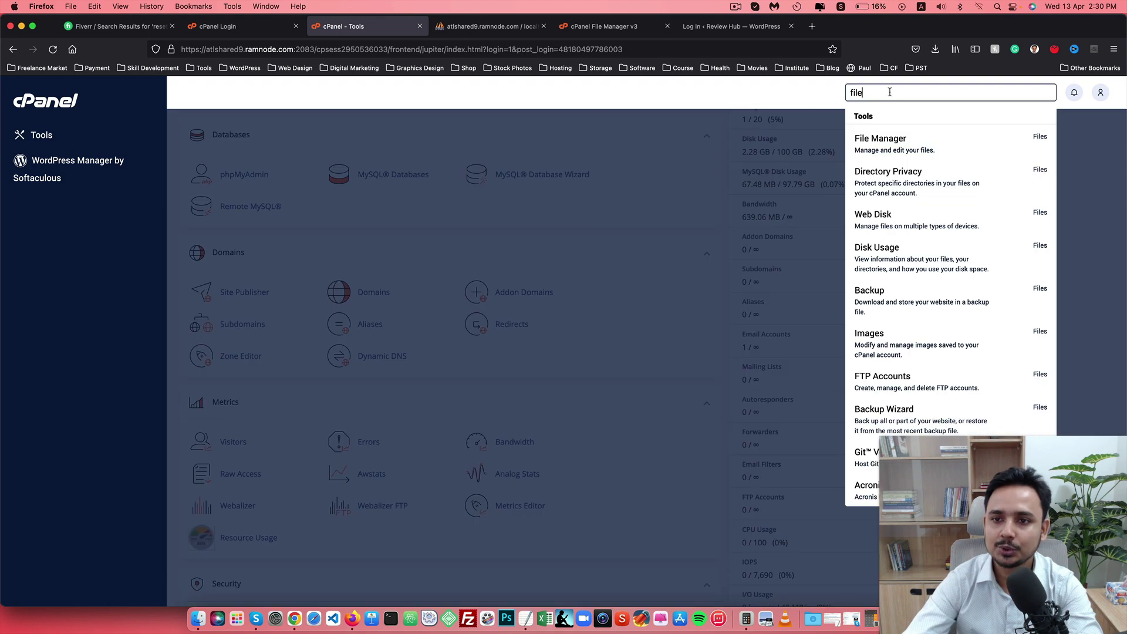
key("super+a")
key("BackSpace")
type("phpmy")
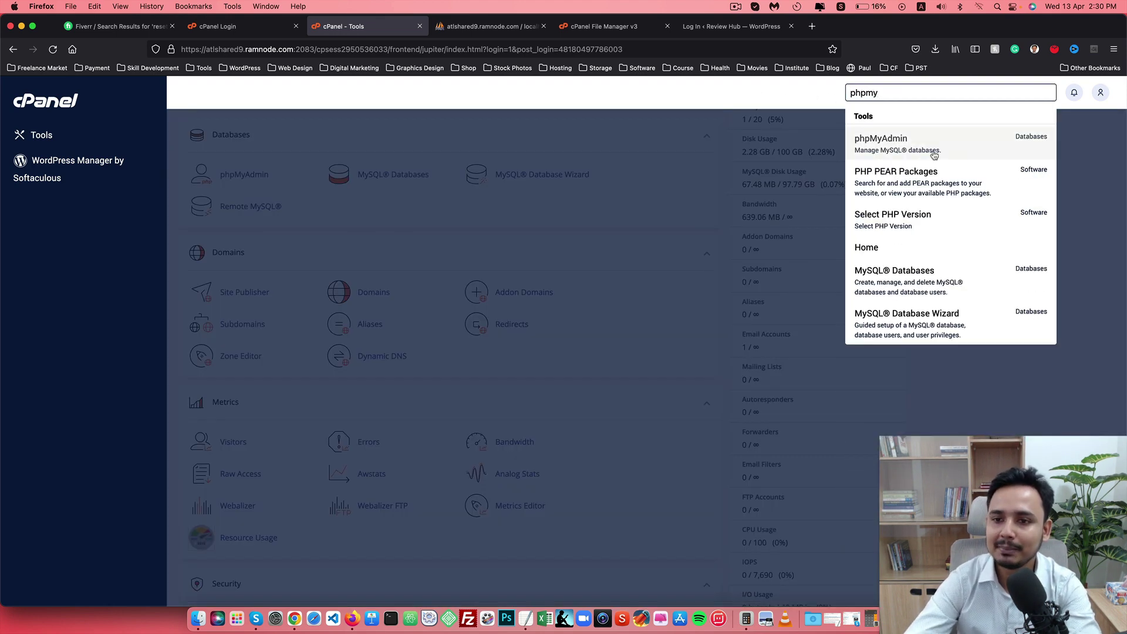
left_click(457, 115)
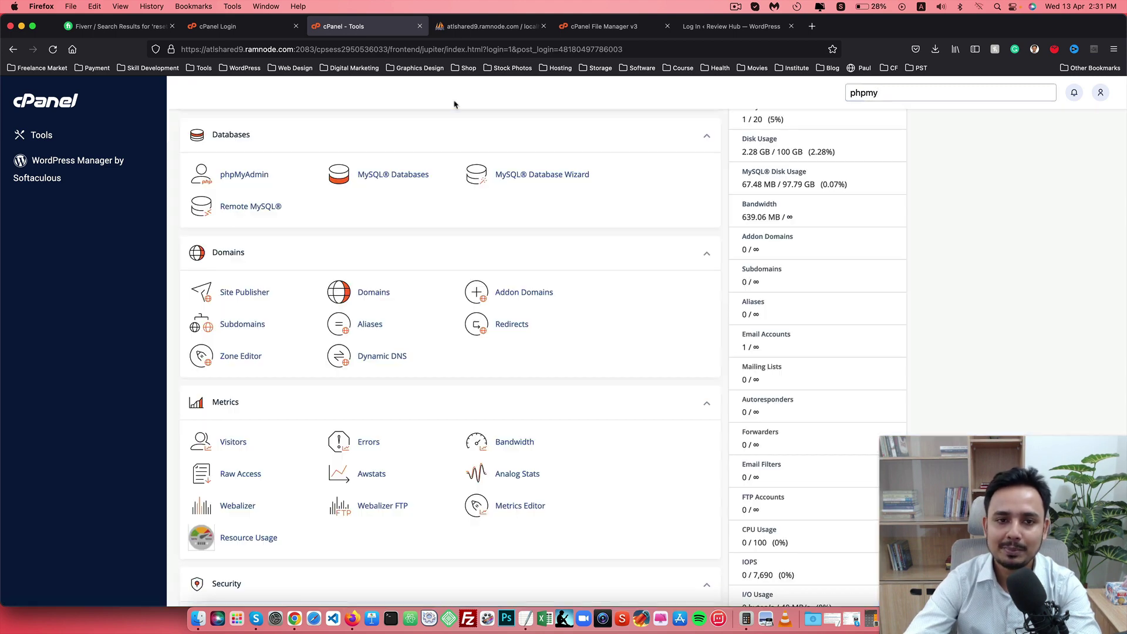
left_click(232, 179)
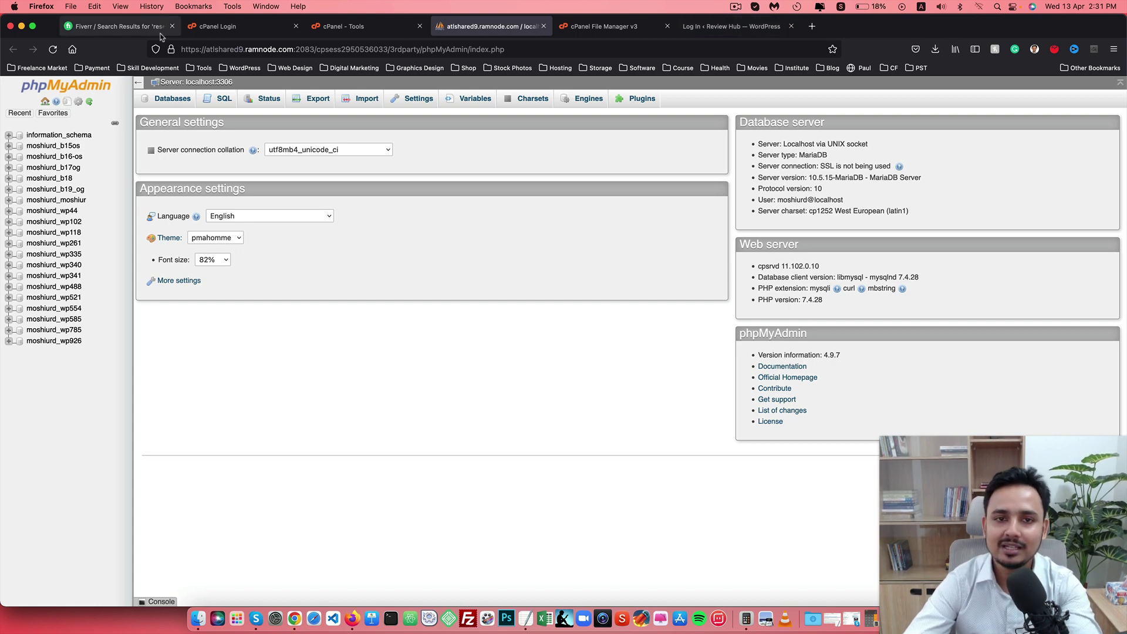
- Review the cPanel tools and the phpMyAdmin database list, and check the site address on the WordPress login page
left_click(378, 27)
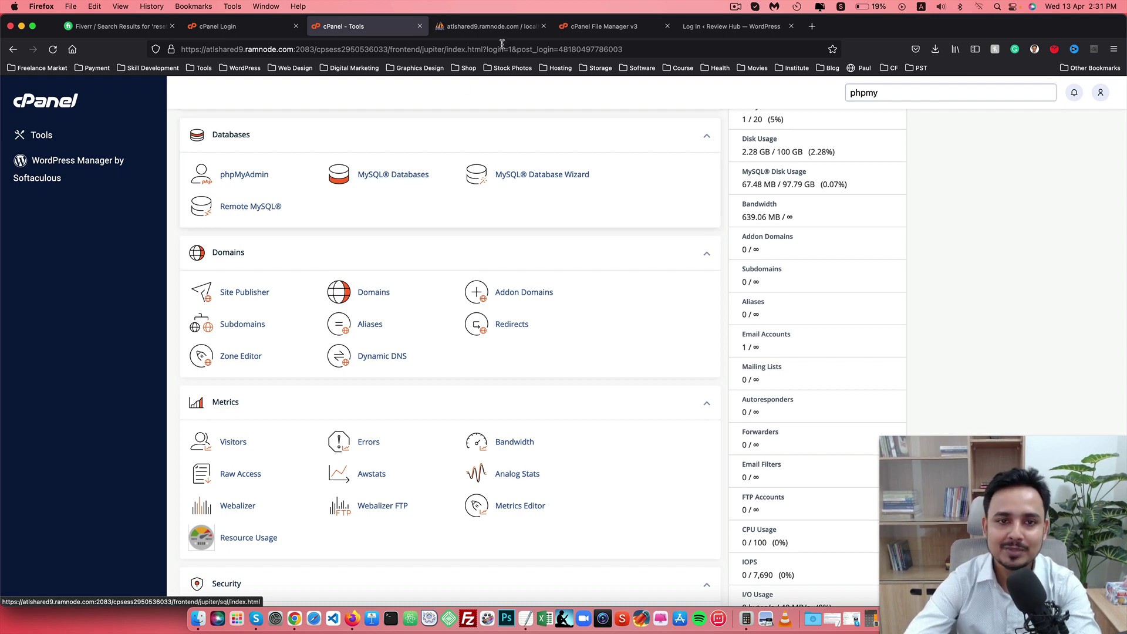
left_click(488, 26)
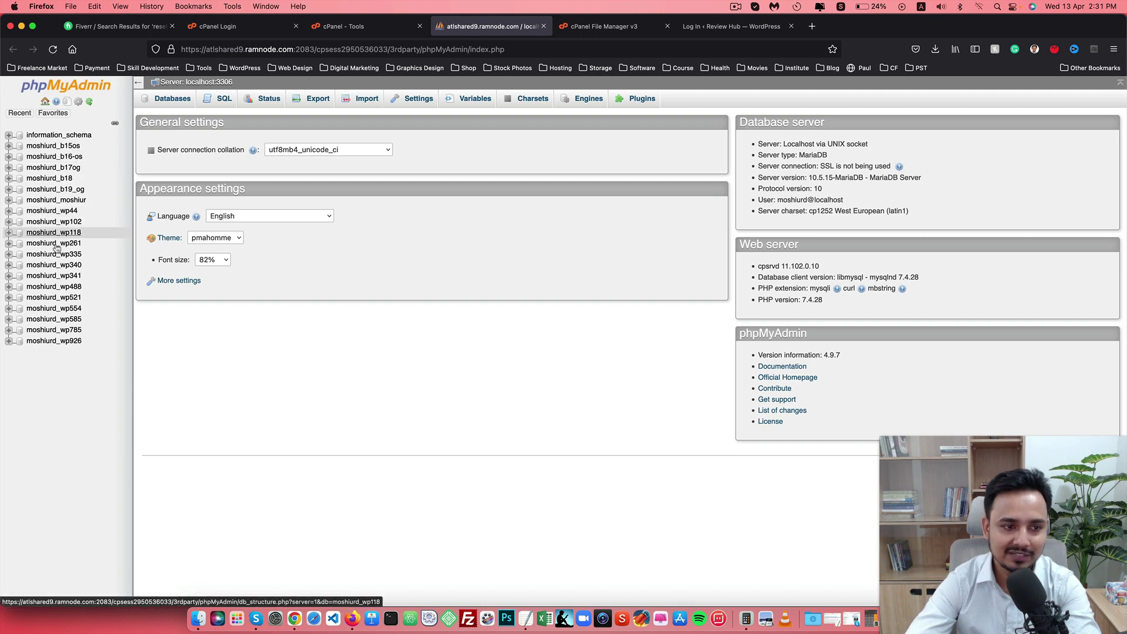
left_click(730, 26)
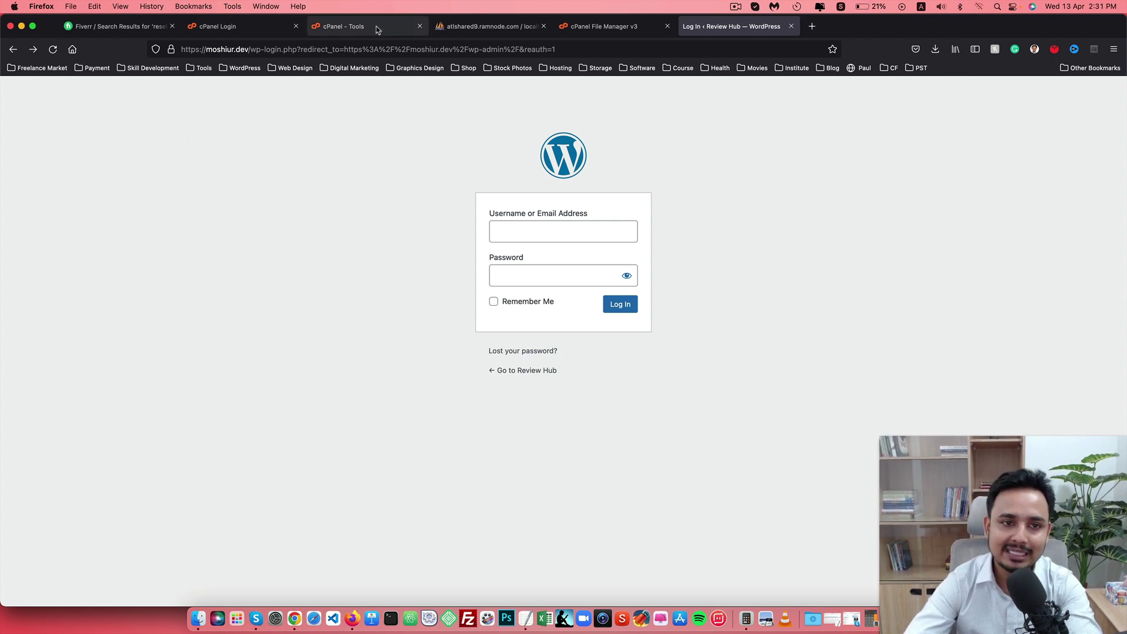
- Search the cPanel tools for "file ma" and open File Manager
left_click(353, 29)
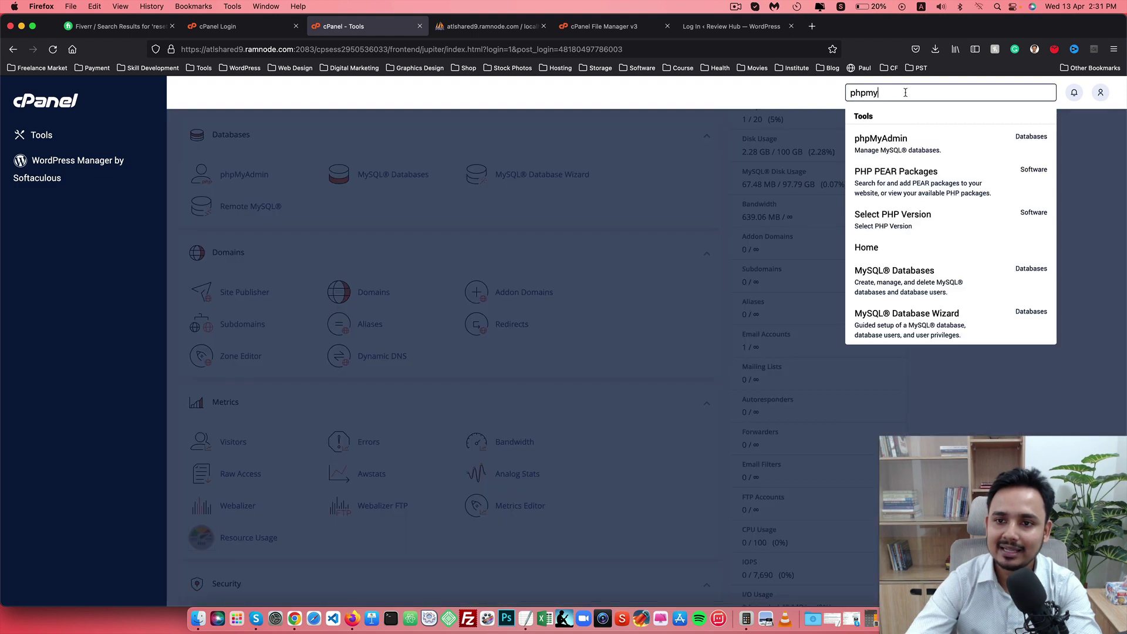
key("BackSpace")
key("BackSpace")
key("BackSpace")
key("BackSpace")
key("BackSpace")
type("file ma")
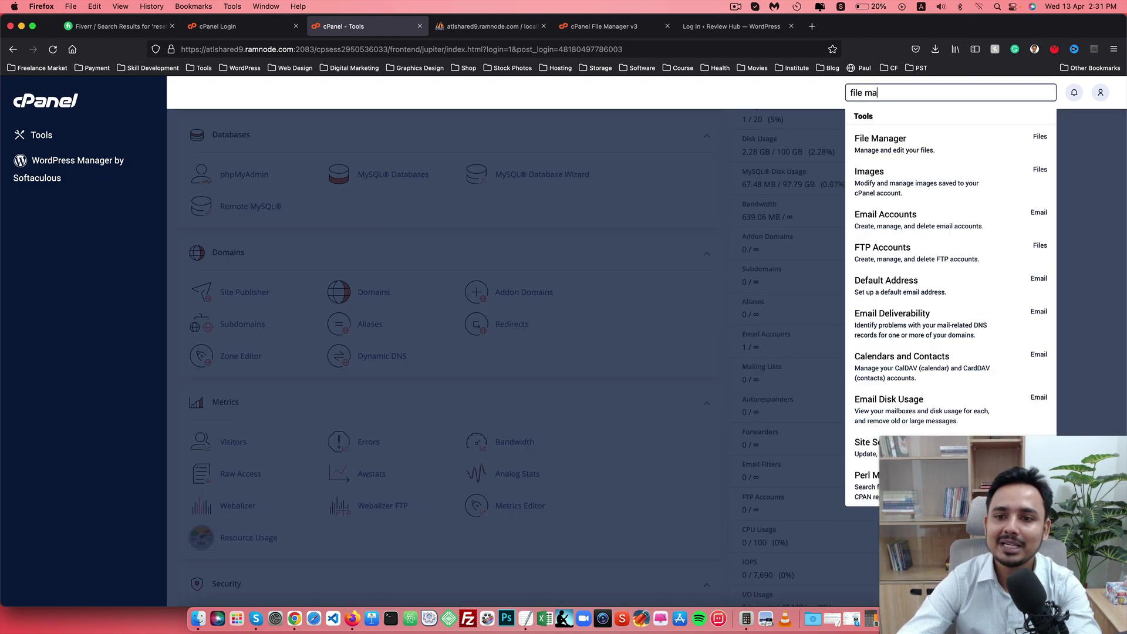
left_click(882, 144)
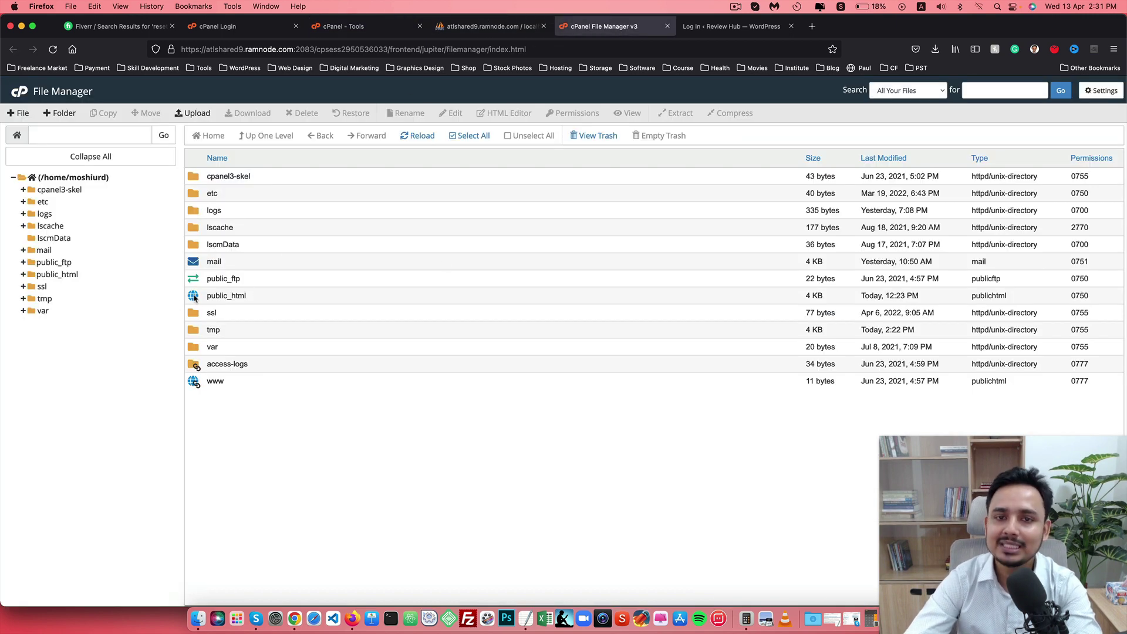
- Open the public_html folder and open its wp-config.php file in the editor
double_click(190, 301)
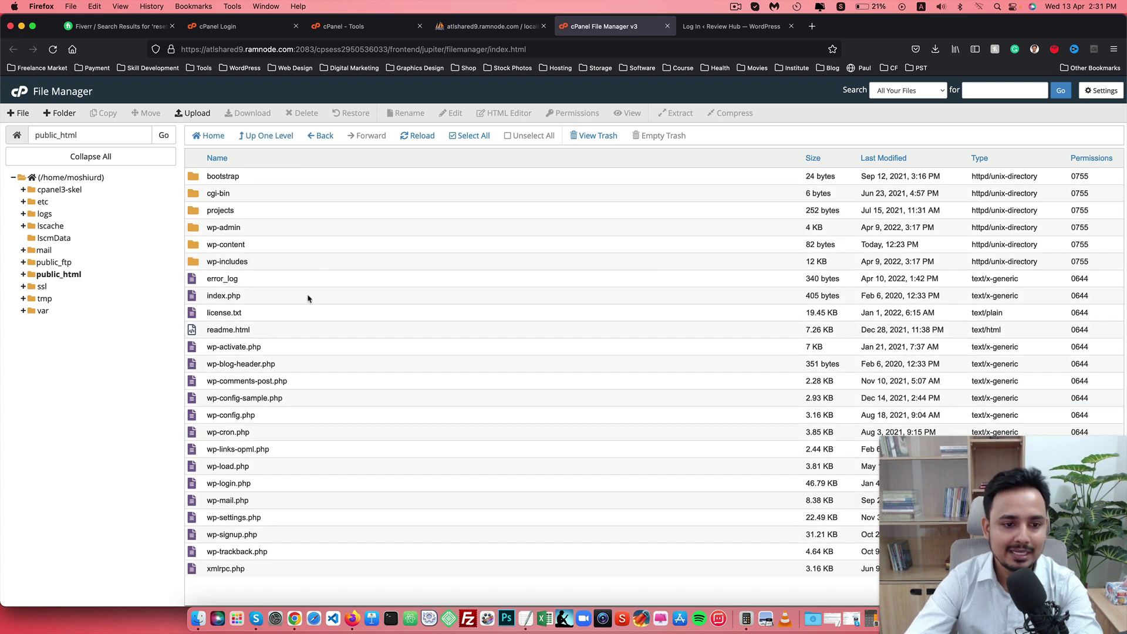
left_click(243, 416)
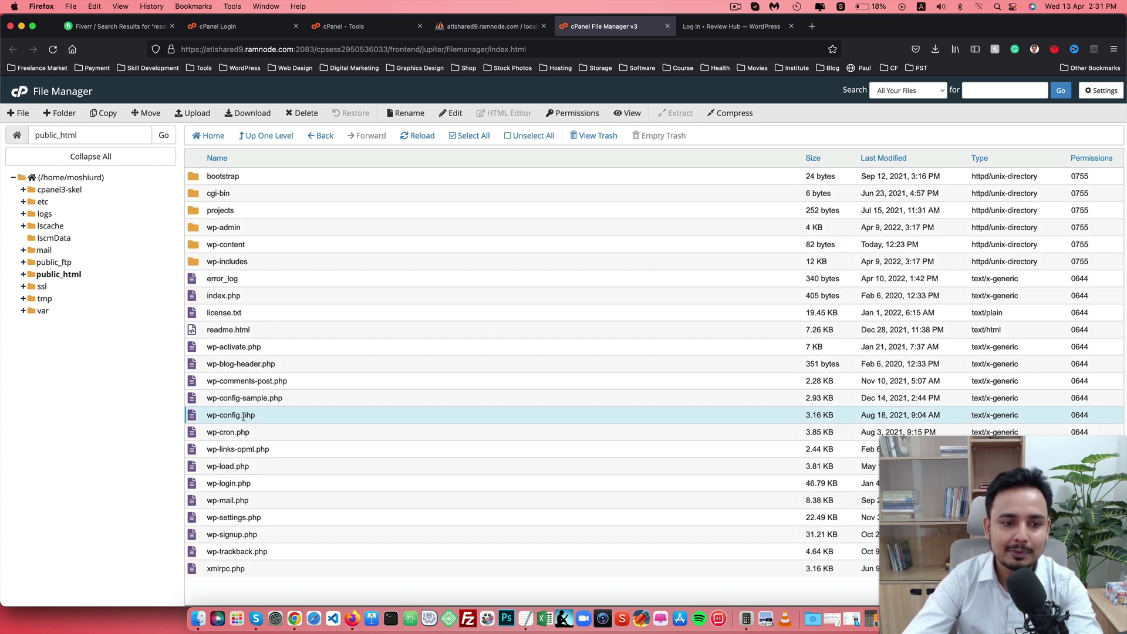
right_click(206, 418)
left_click(235, 462)
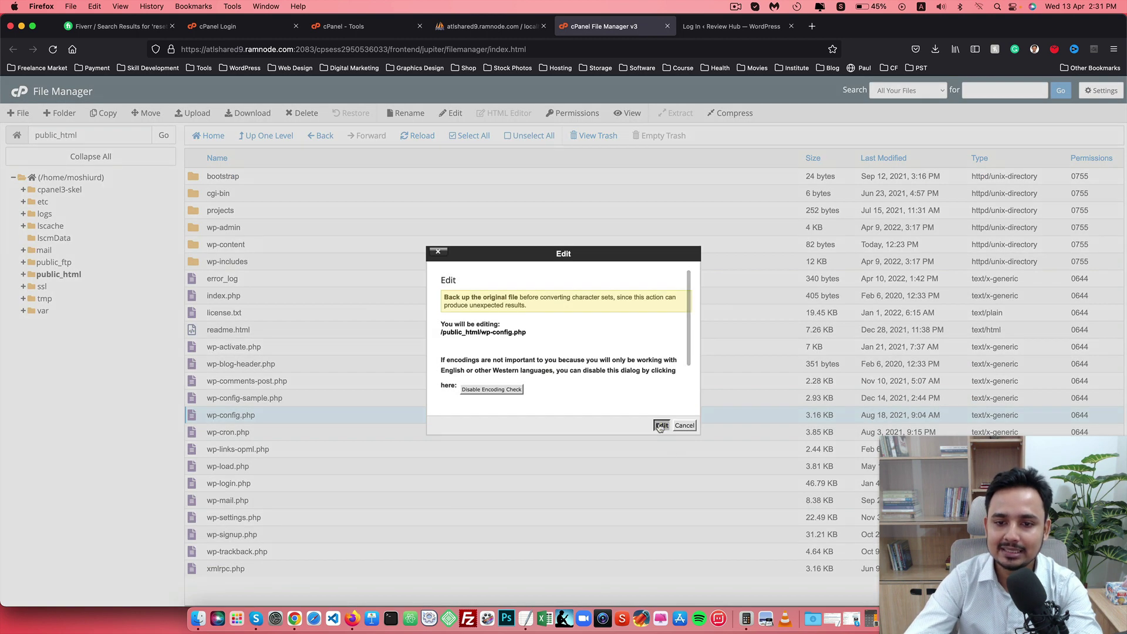
left_click(660, 427)
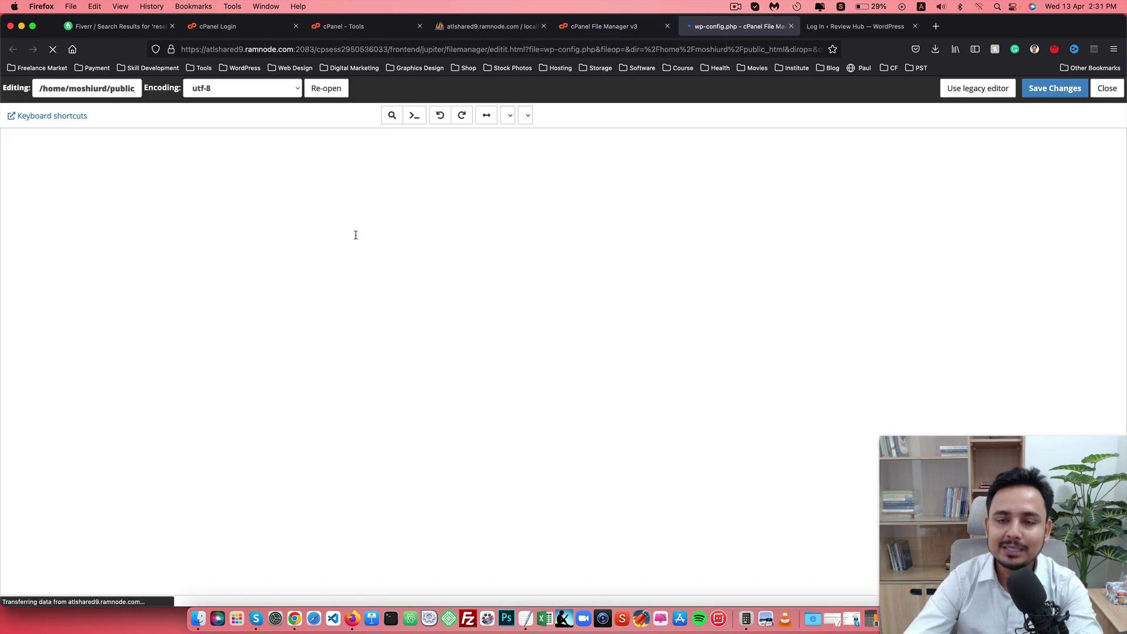
- Read the DB_NAME setting in wp-config.php and open the matching database moshiurd_wp585 in phpMyAdmin
scroll(128, 326, "down", 2)
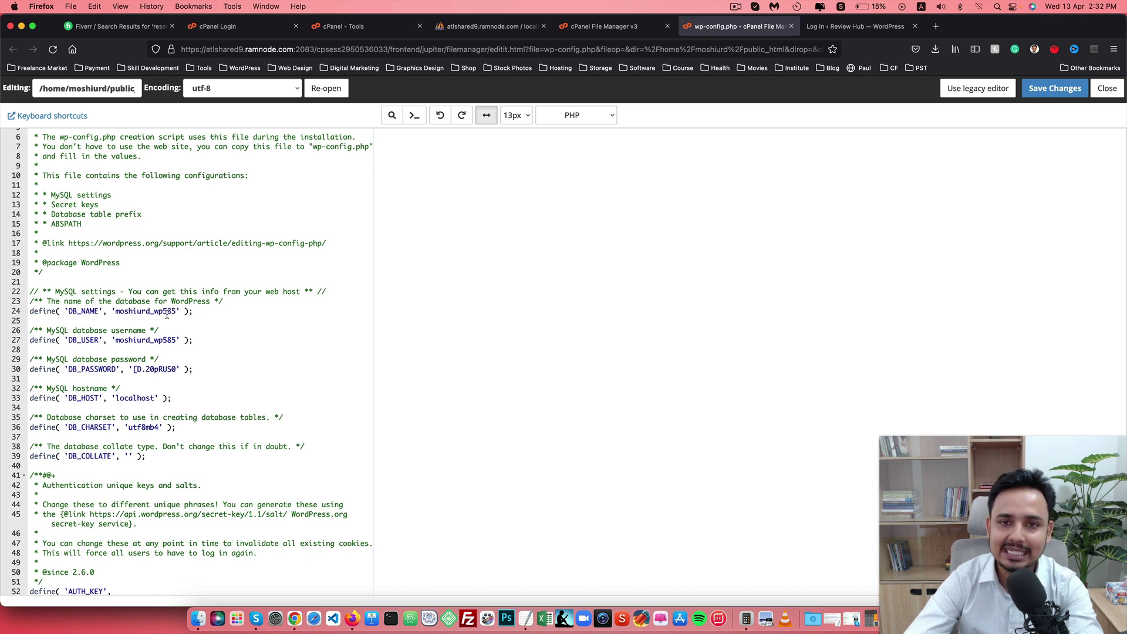
left_click(485, 25)
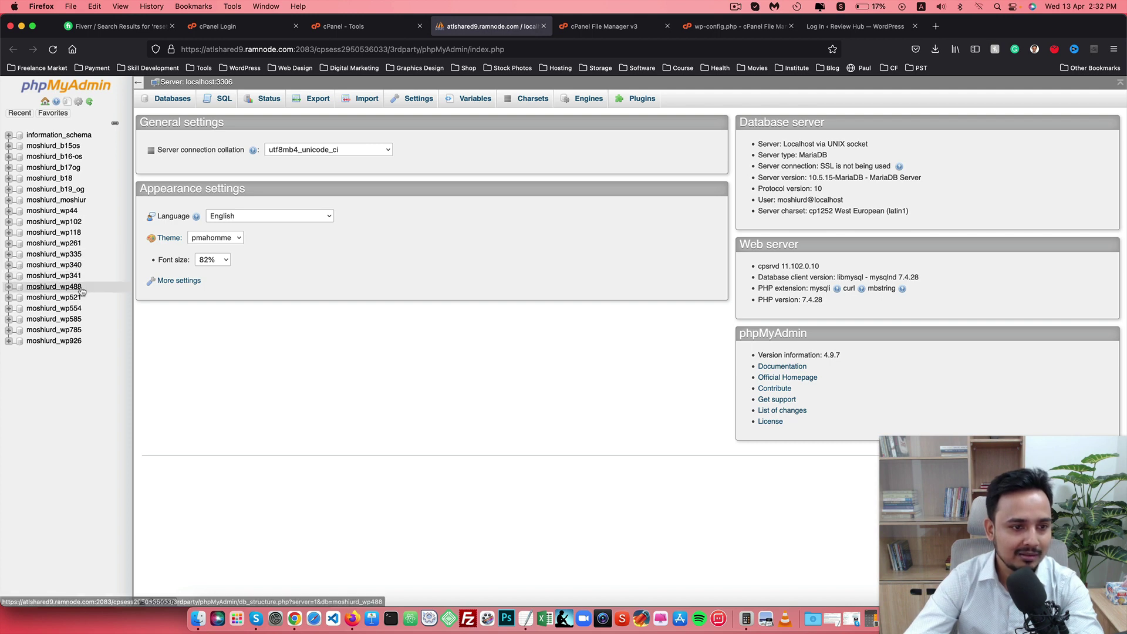
left_click(63, 323)
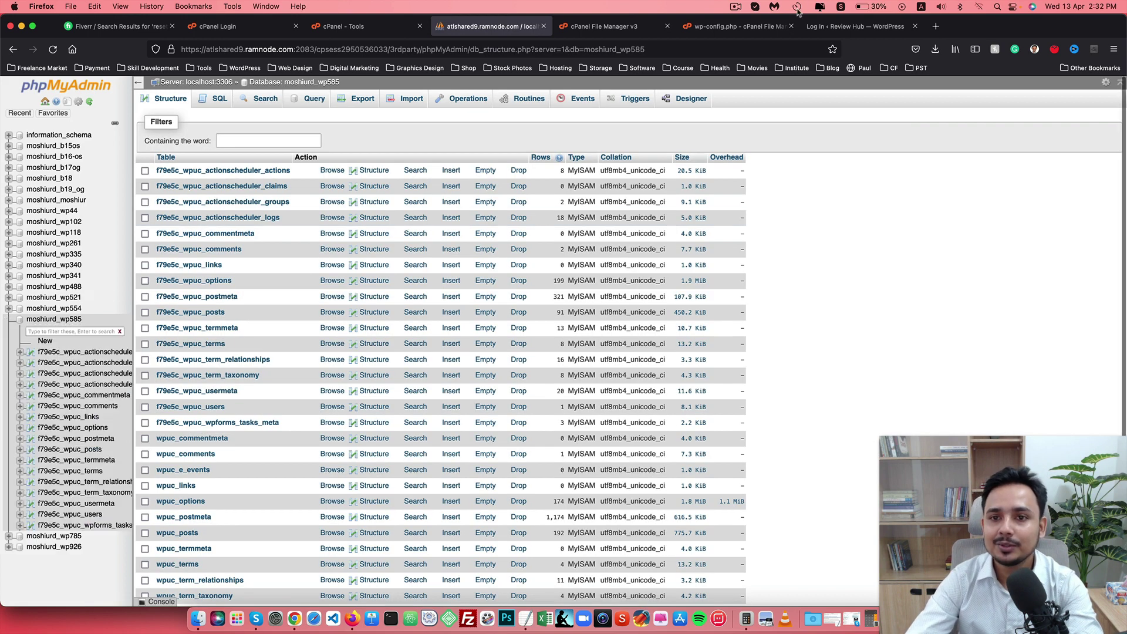
- Look through the tables of the moshiurd_wp585 database and compare its name with DB_NAME in wp-config.php
left_click(851, 26)
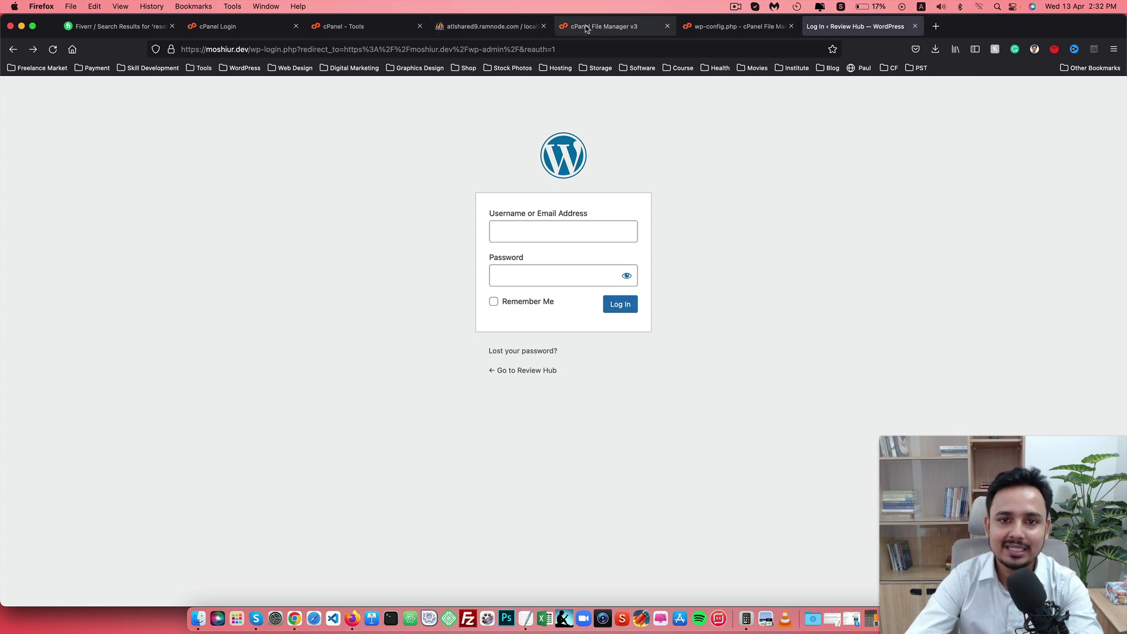
left_click(491, 28)
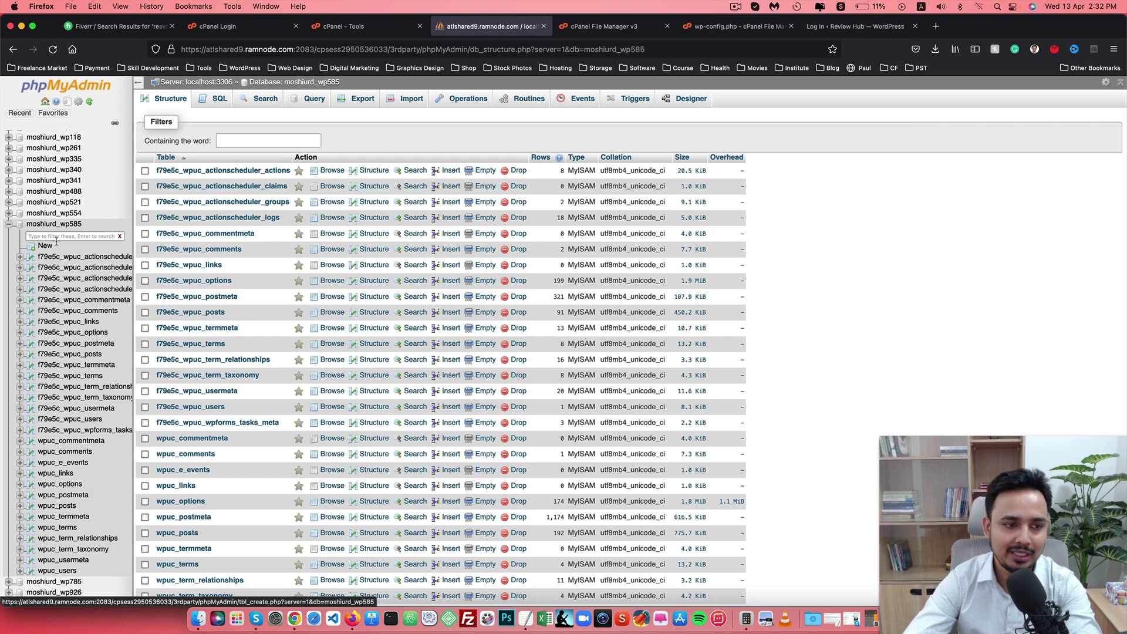
scroll(62, 265, "down", 5)
scroll(61, 265, "down", 2)
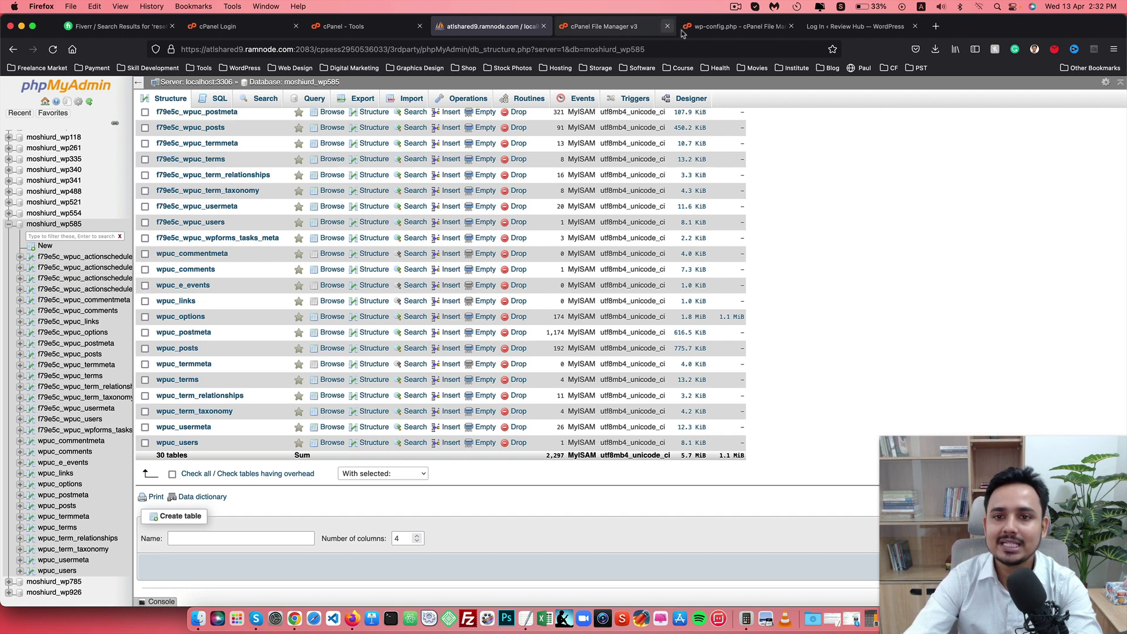
left_click(708, 30)
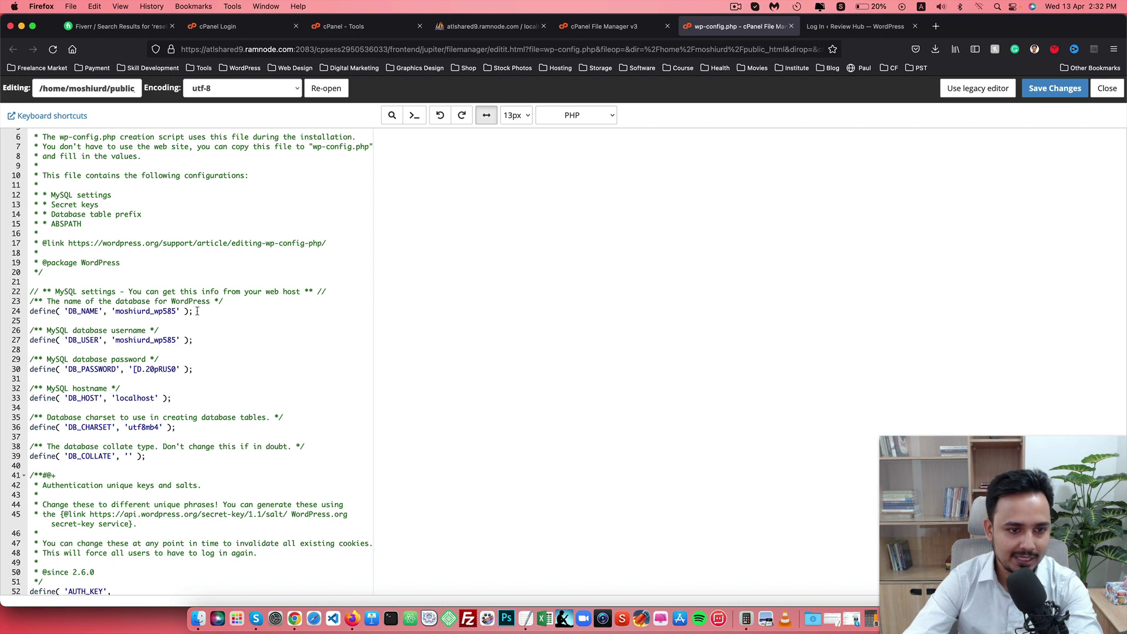
left_click(506, 29)
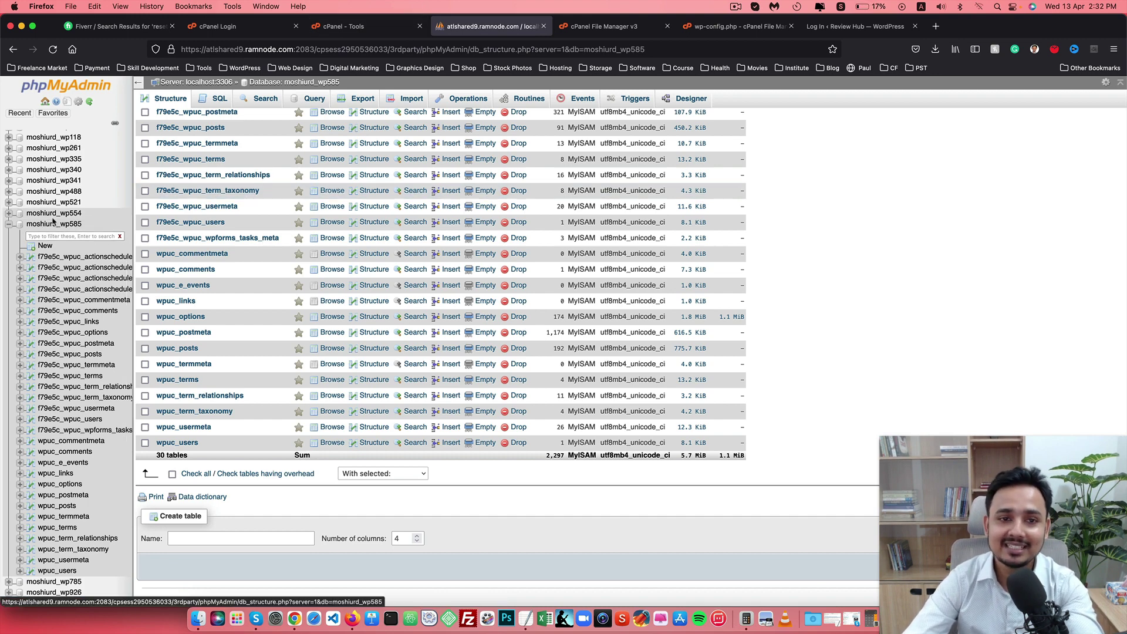
- Reopen wp-config.php for editing from the public_html folder in File Manager
left_click(578, 31)
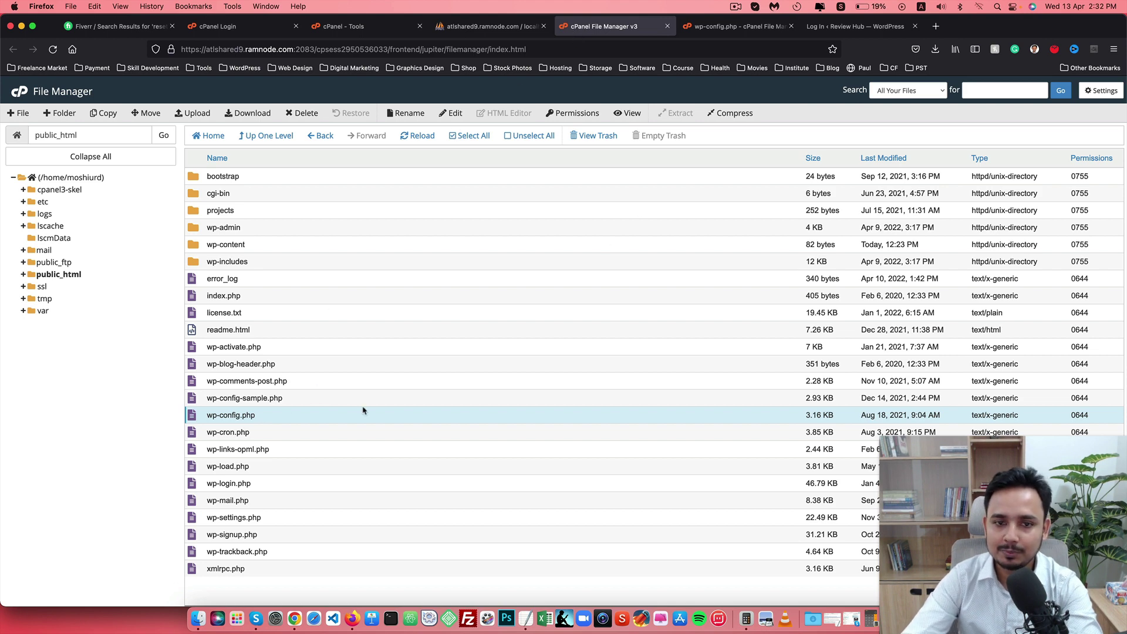
right_click(235, 415)
left_click(261, 463)
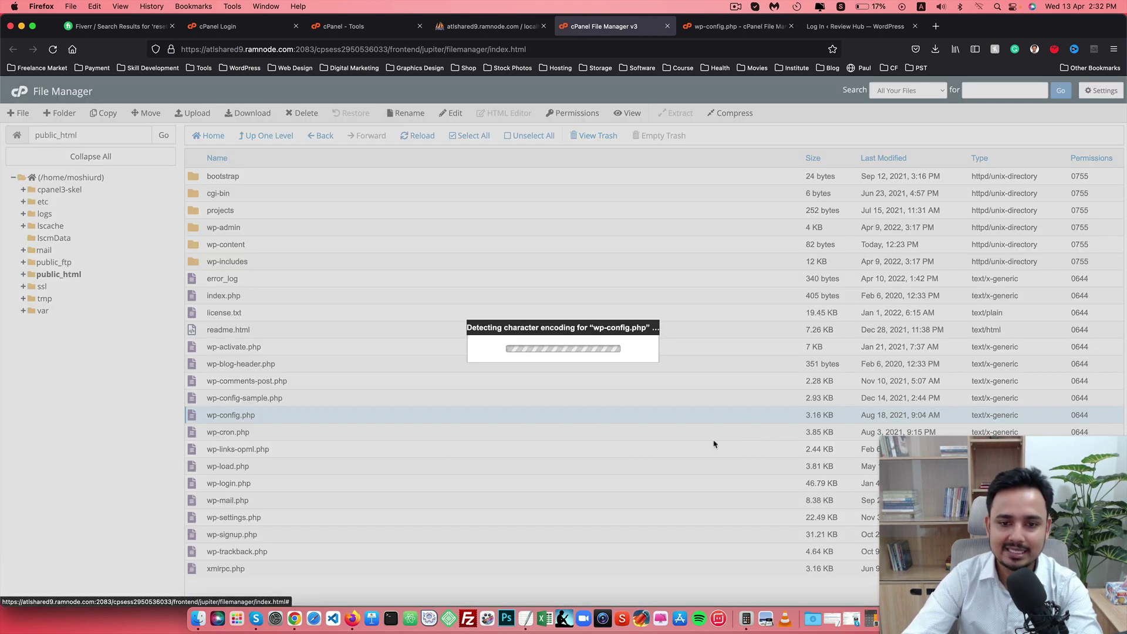
left_click(662, 425)
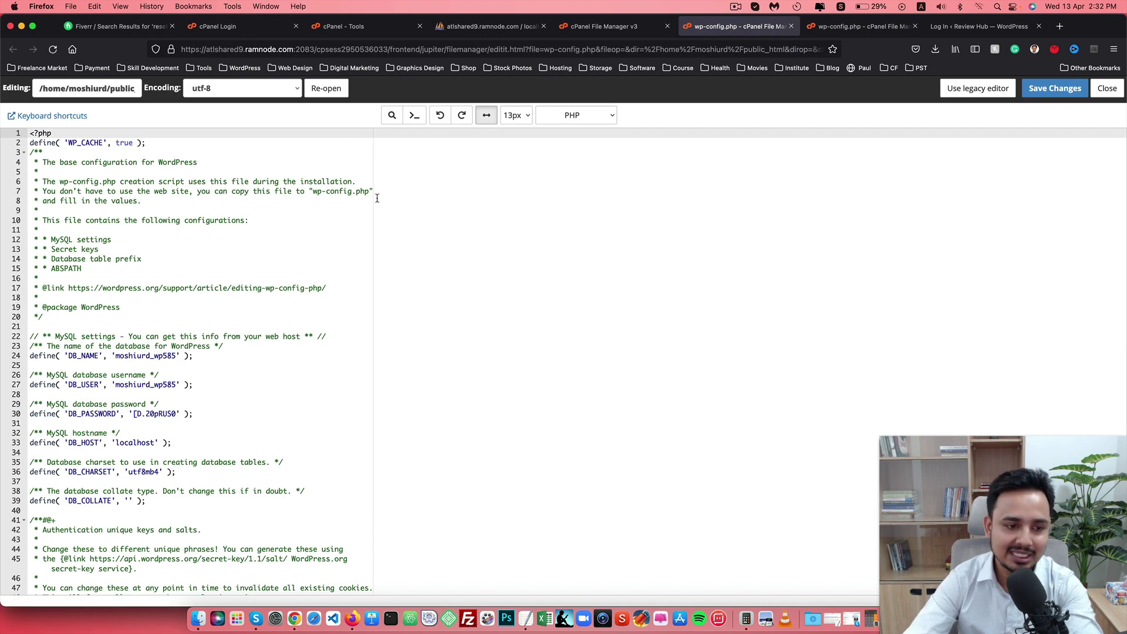
- Find the $table_prefix setting in wp-config.php and return to the moshiurd_wp585 tables in phpMyAdmin
scroll(376, 198, "down", 5)
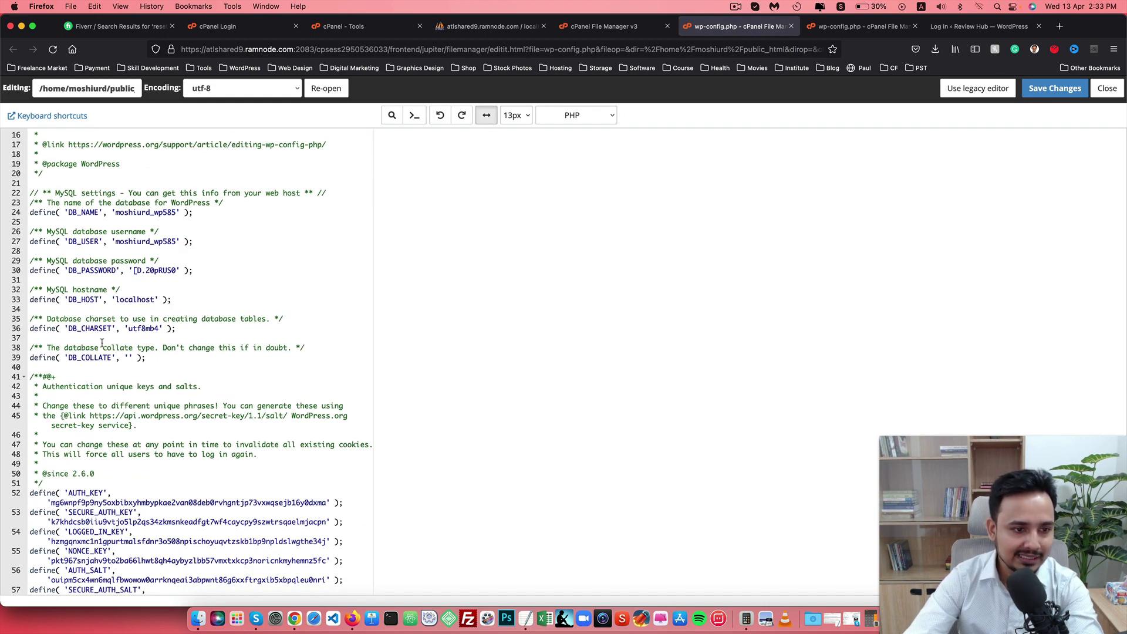
scroll(106, 341, "down", 9)
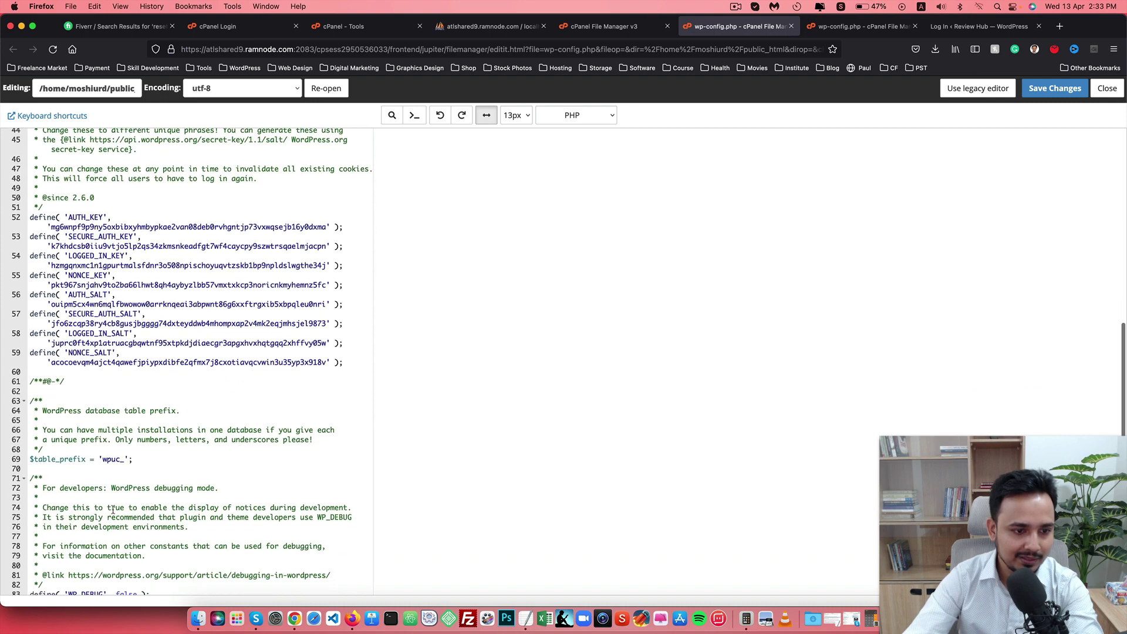
left_click(460, 27)
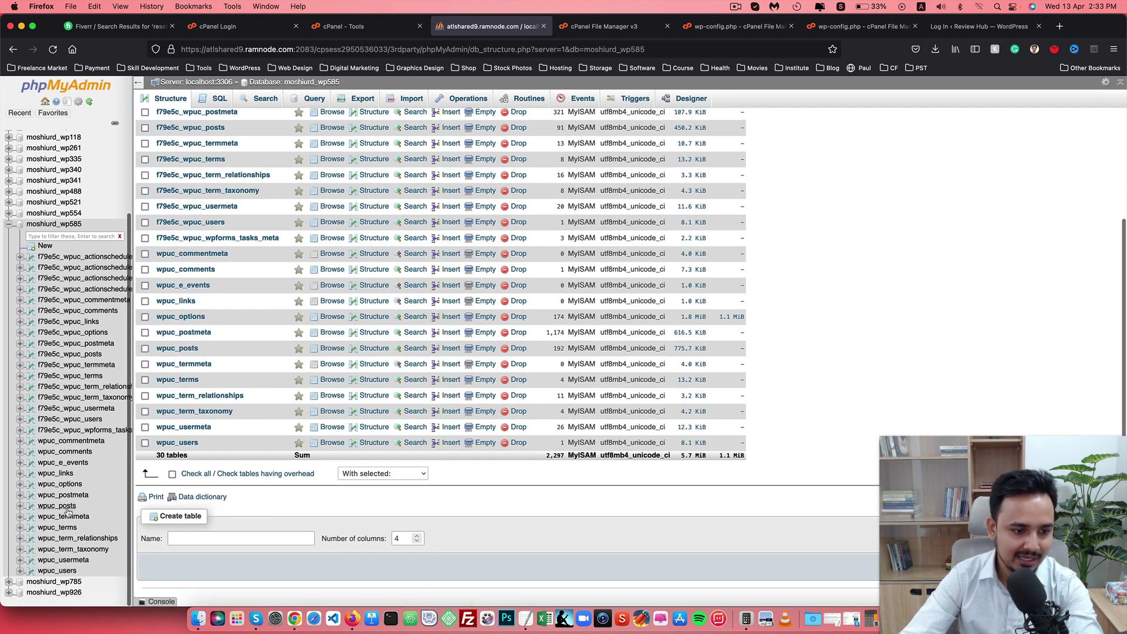
- Open the wpuc_users table and bring up the row of the user with ID 1 for editing
left_click(58, 571)
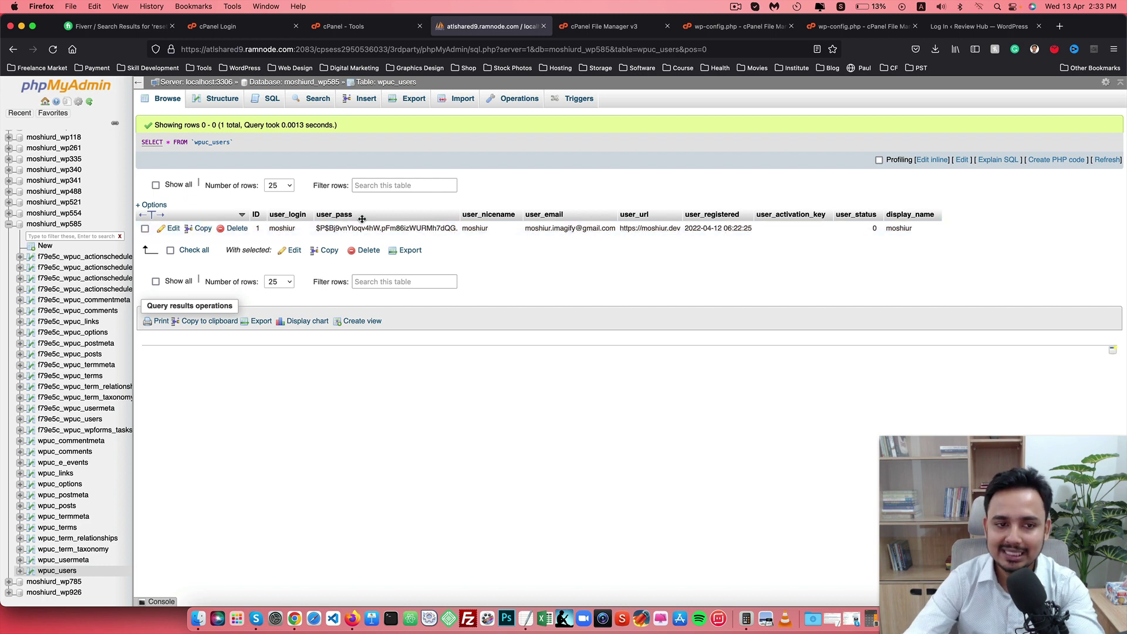
left_click(174, 229)
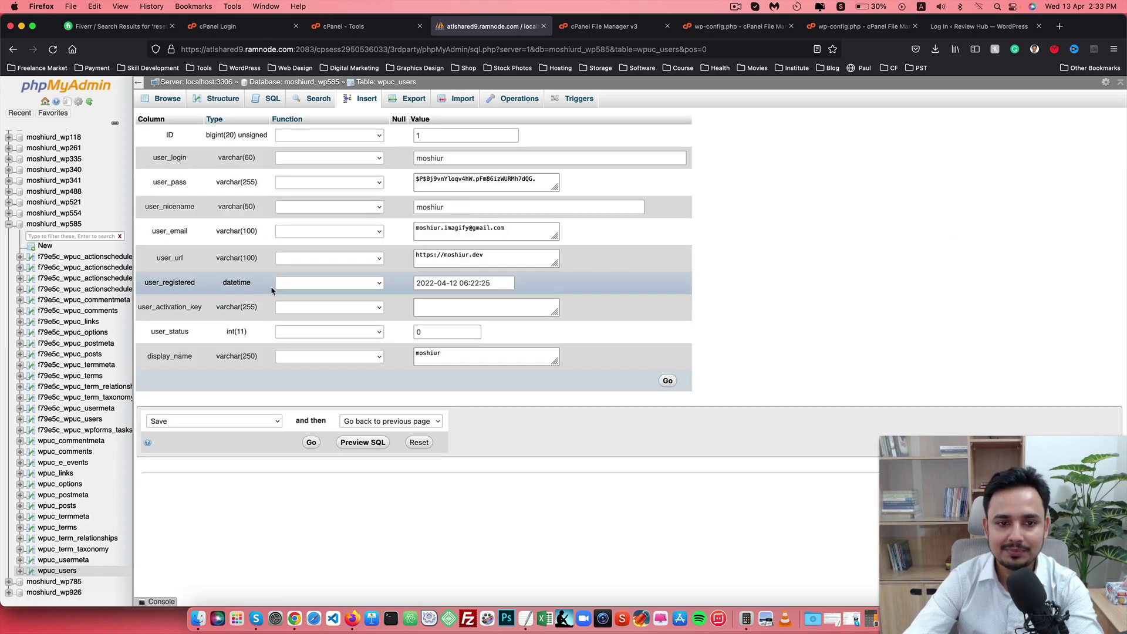
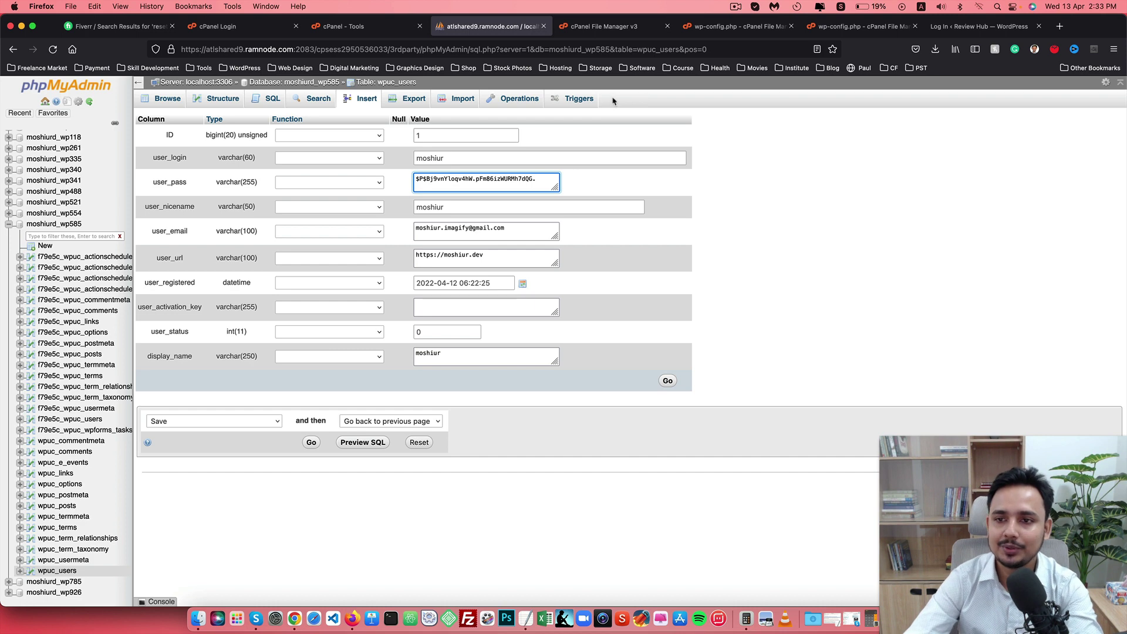
- Search the web for "password generator" in a new browser tab
left_click(1060, 26)
type("passw")
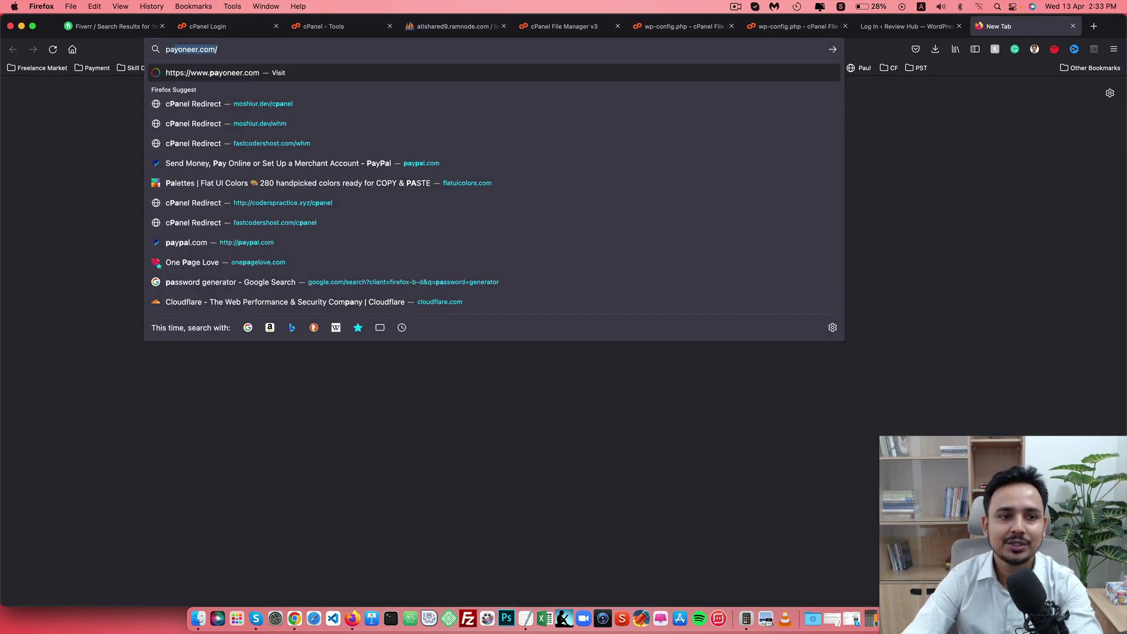
type("ord gener")
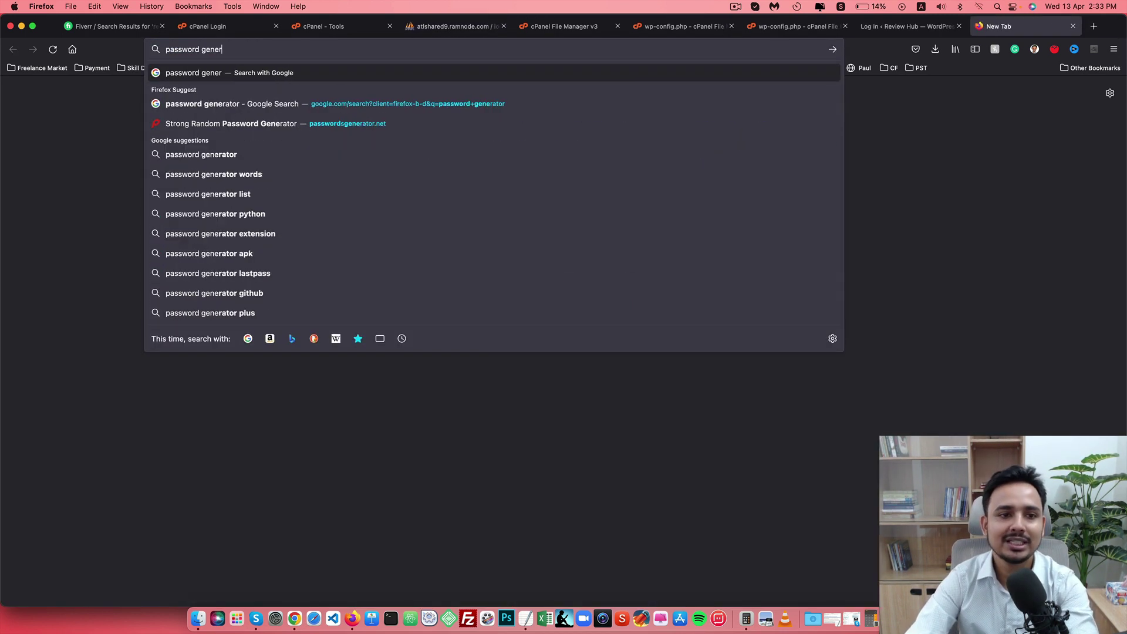
type("ator")
key("Return")
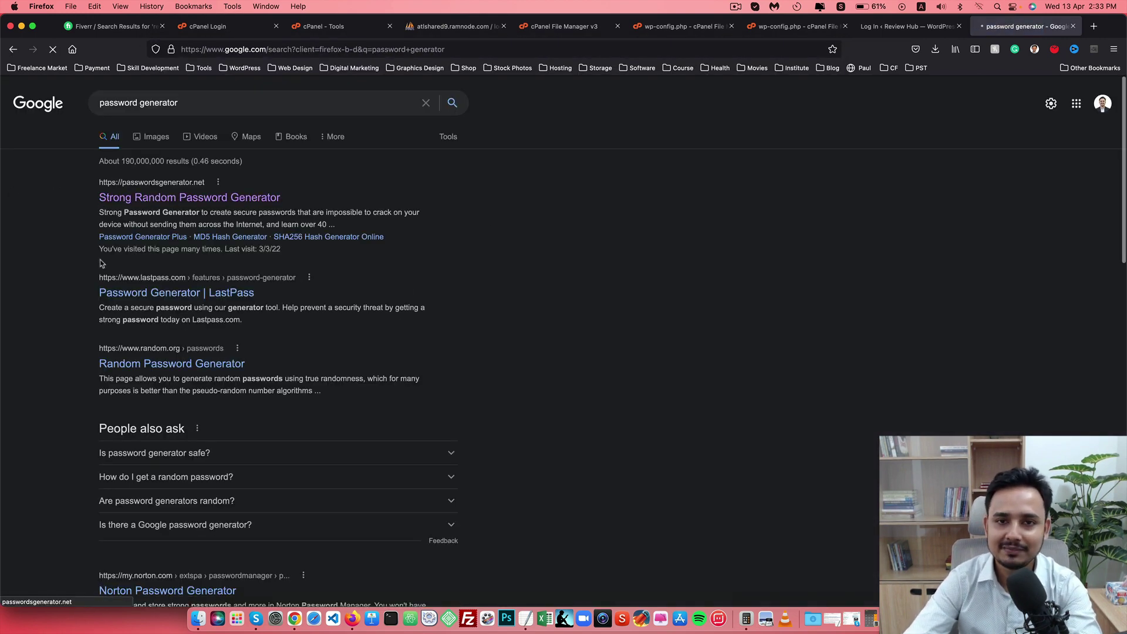
- Open the LastPass password generator from the search results in a separate tab and copy the generated password
right_click(187, 366)
left_click(231, 370)
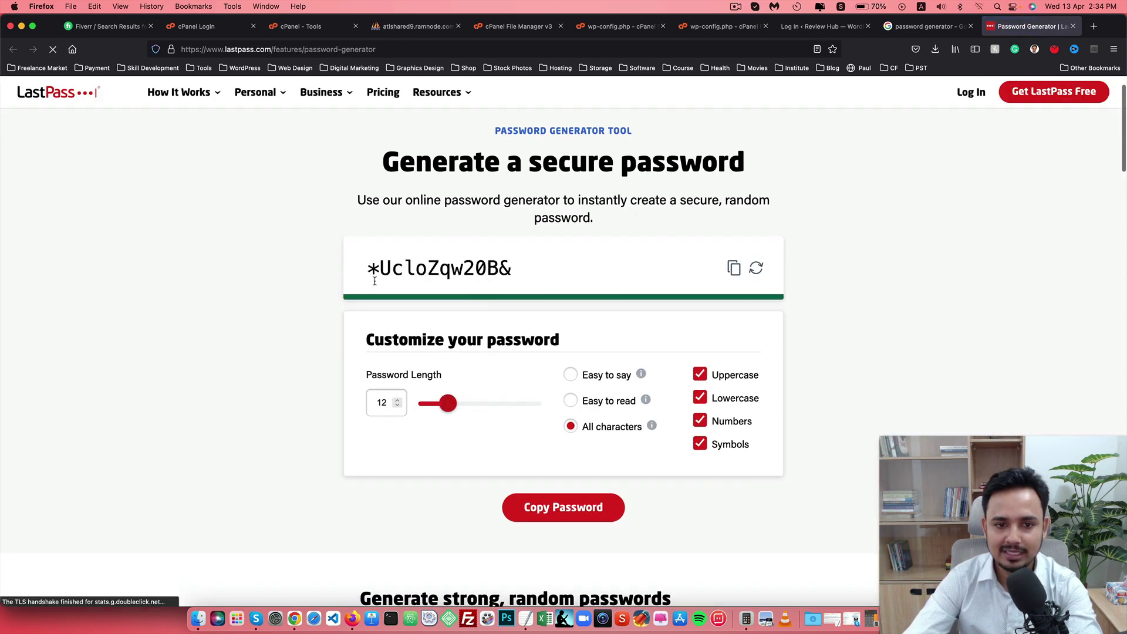
left_click(733, 268)
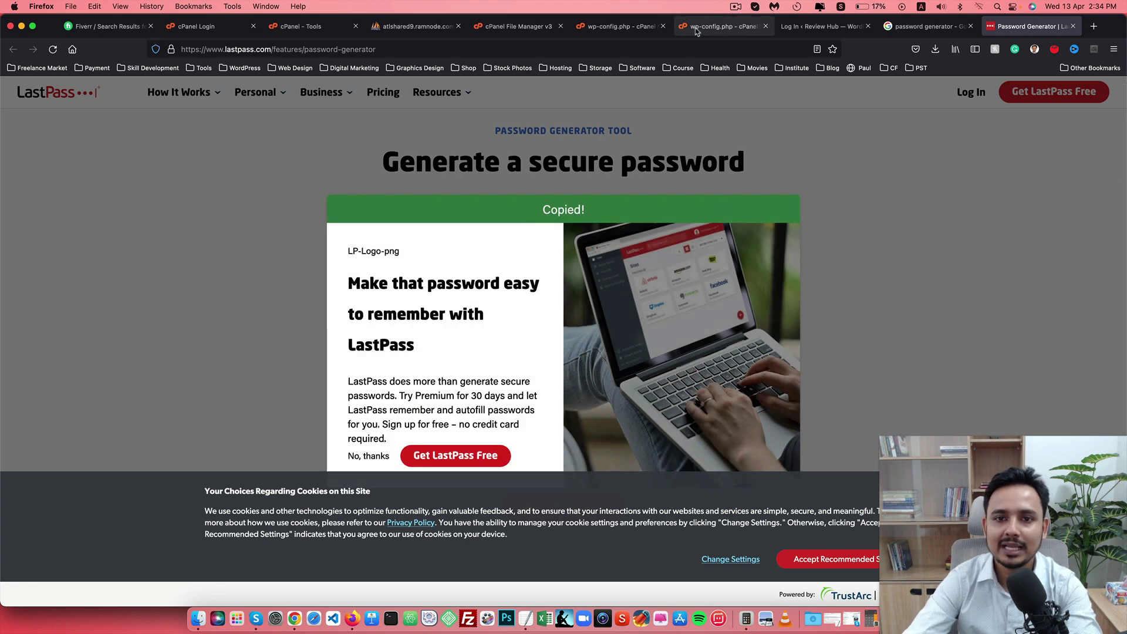
- Back in phpMyAdmin, replace the user_pass value with the copied password, apply the MD5 function to it and save the row
left_click(414, 26)
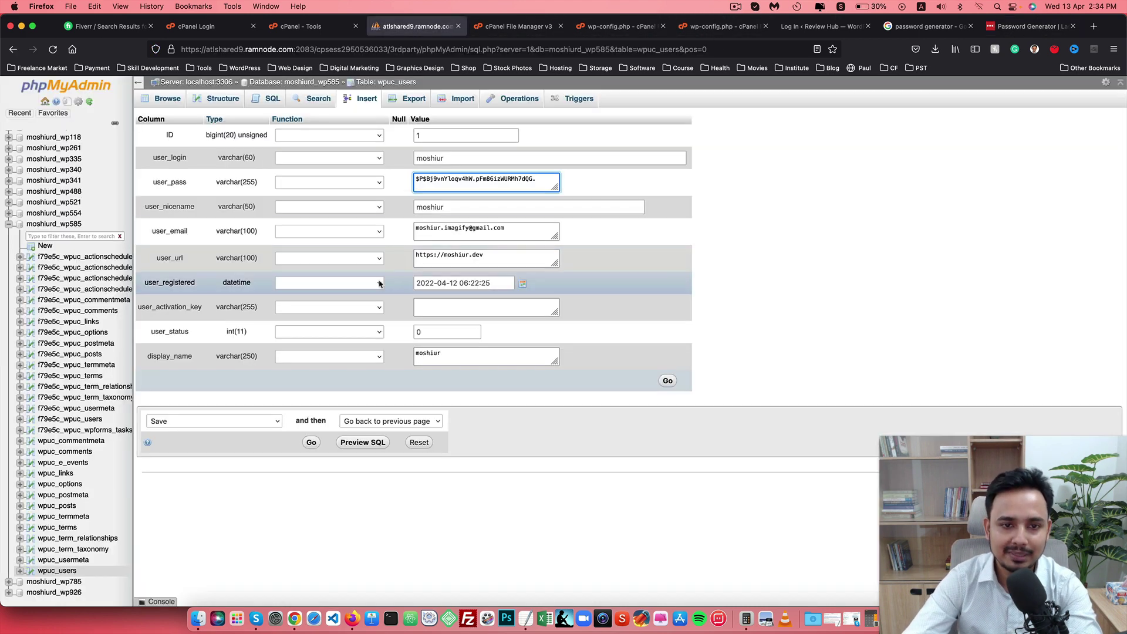
left_click_drag(543, 181, 299, 185)
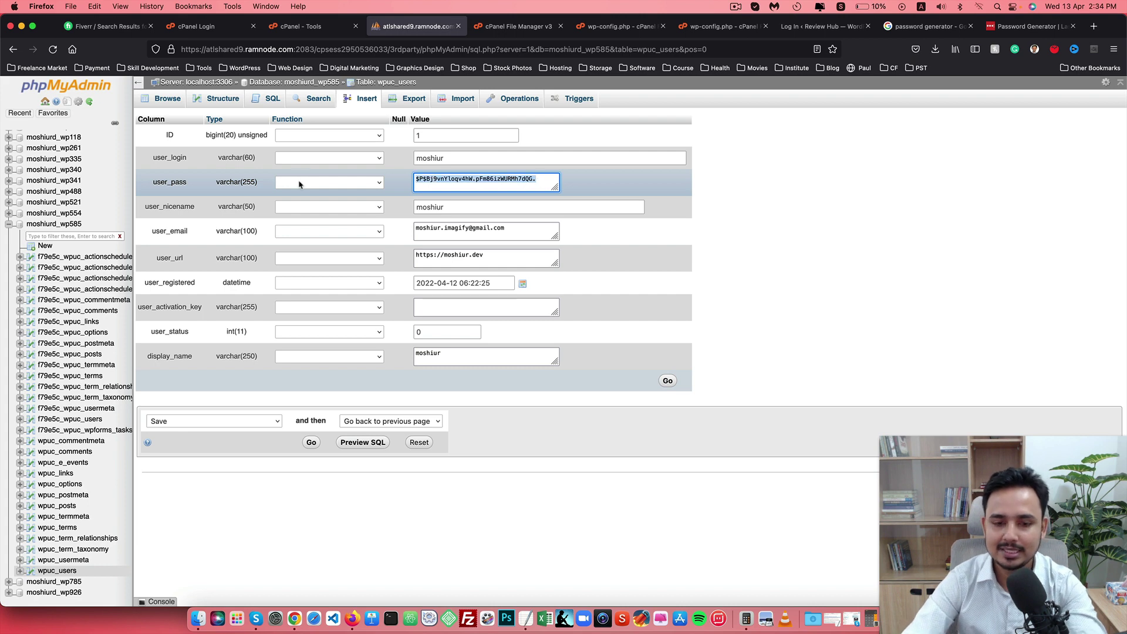
key("super+v")
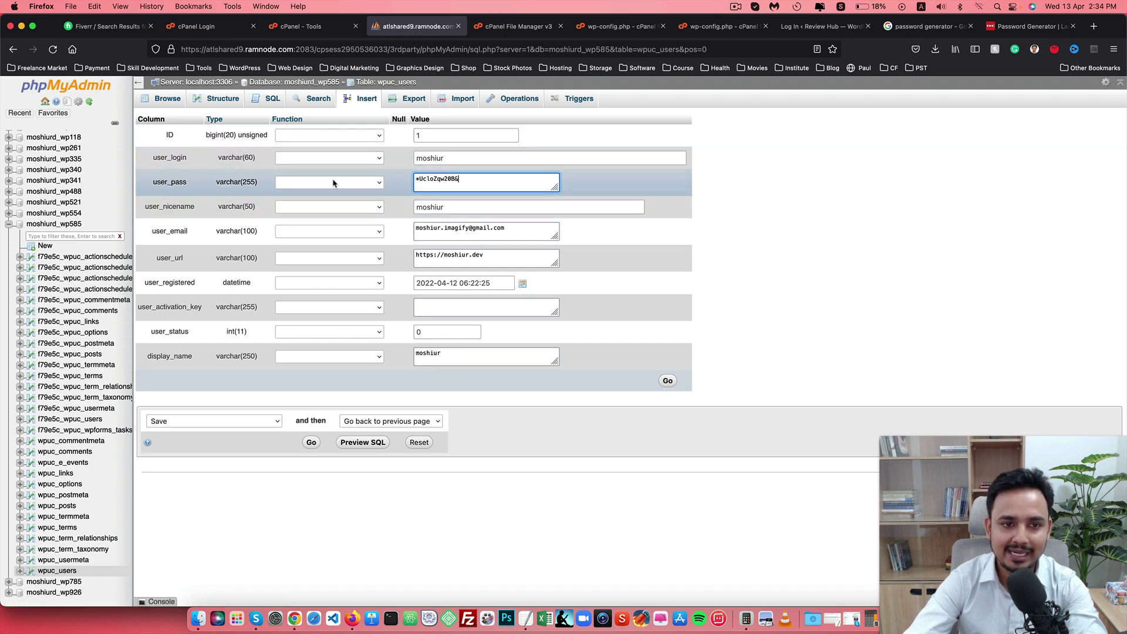
left_click(315, 183)
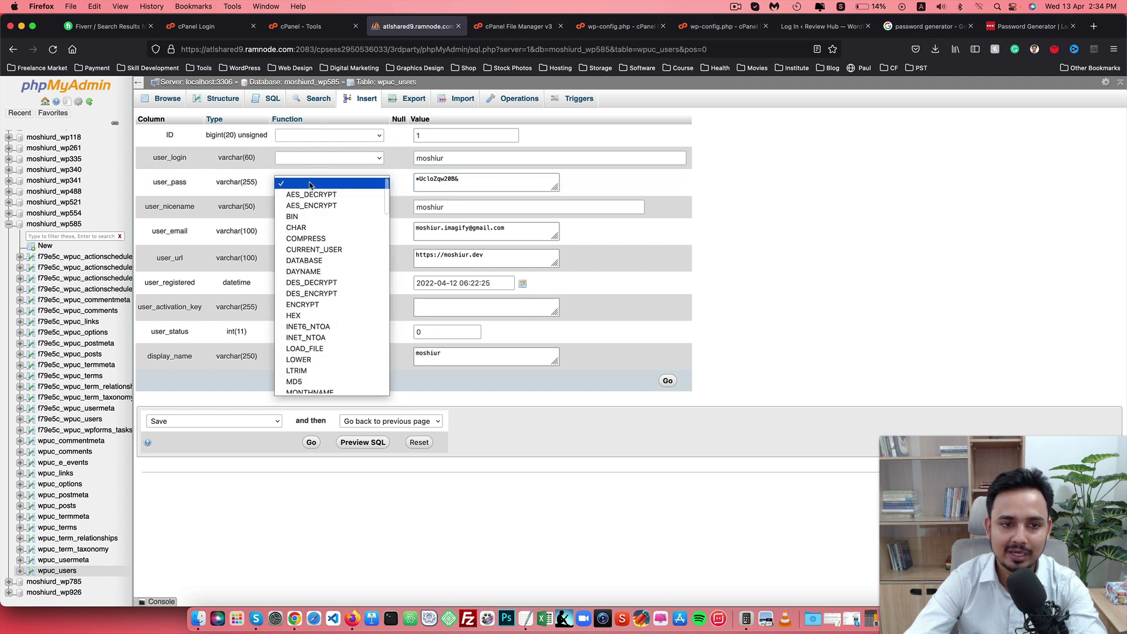
left_click(294, 382)
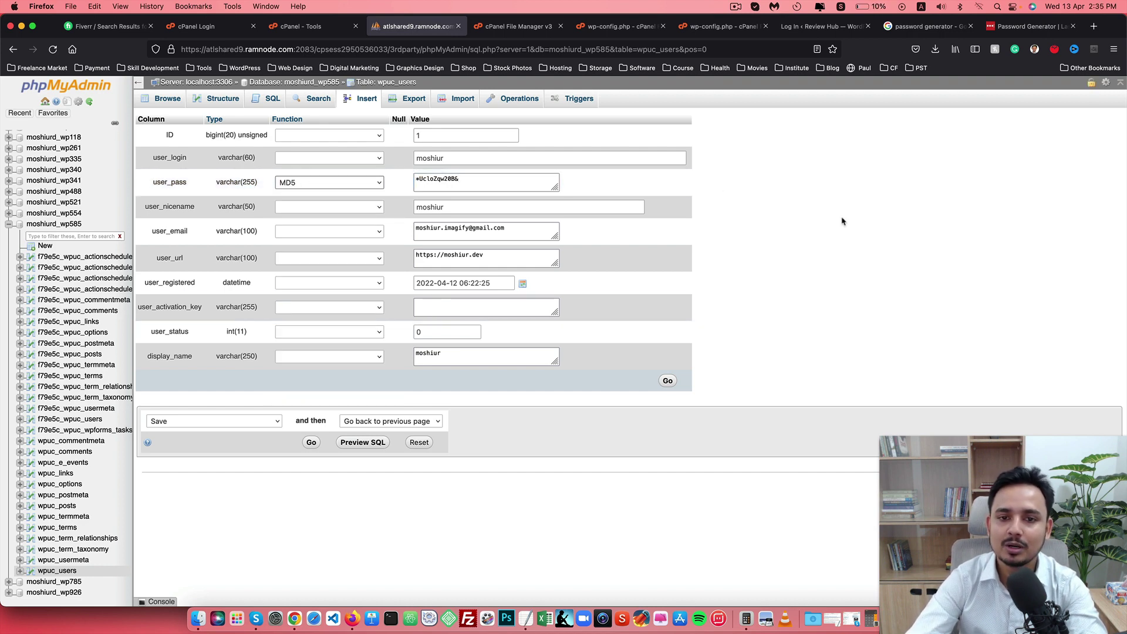
left_click(667, 380)
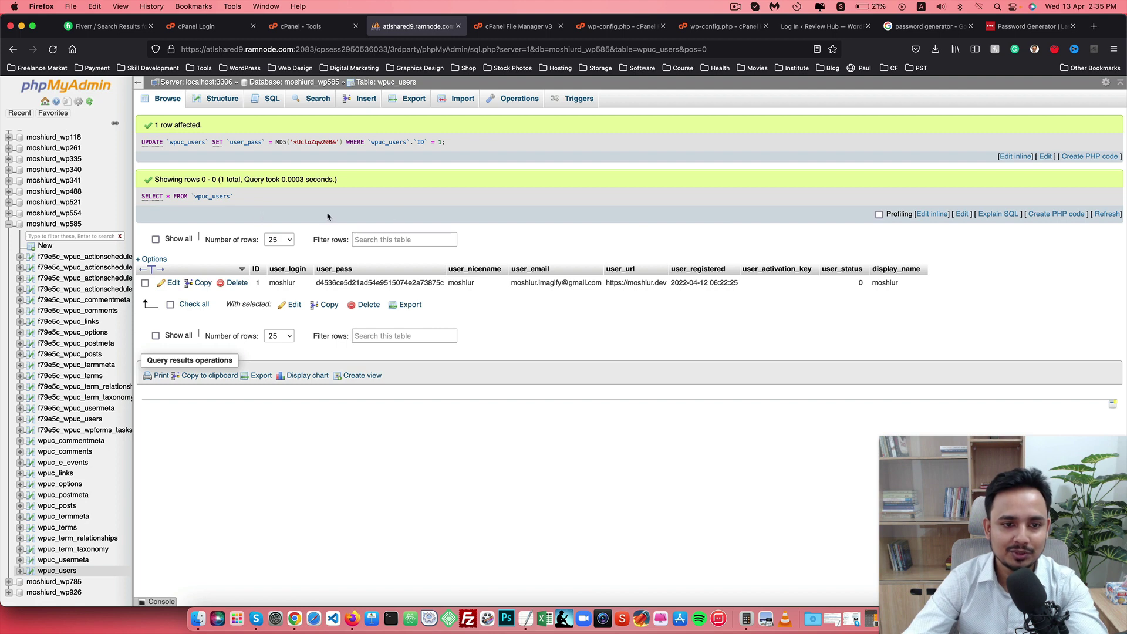
- Log in on the WordPress login page with the account username and the new password, declining to save the login in the browser
left_click(796, 27)
left_click(523, 230)
type("moshiur")
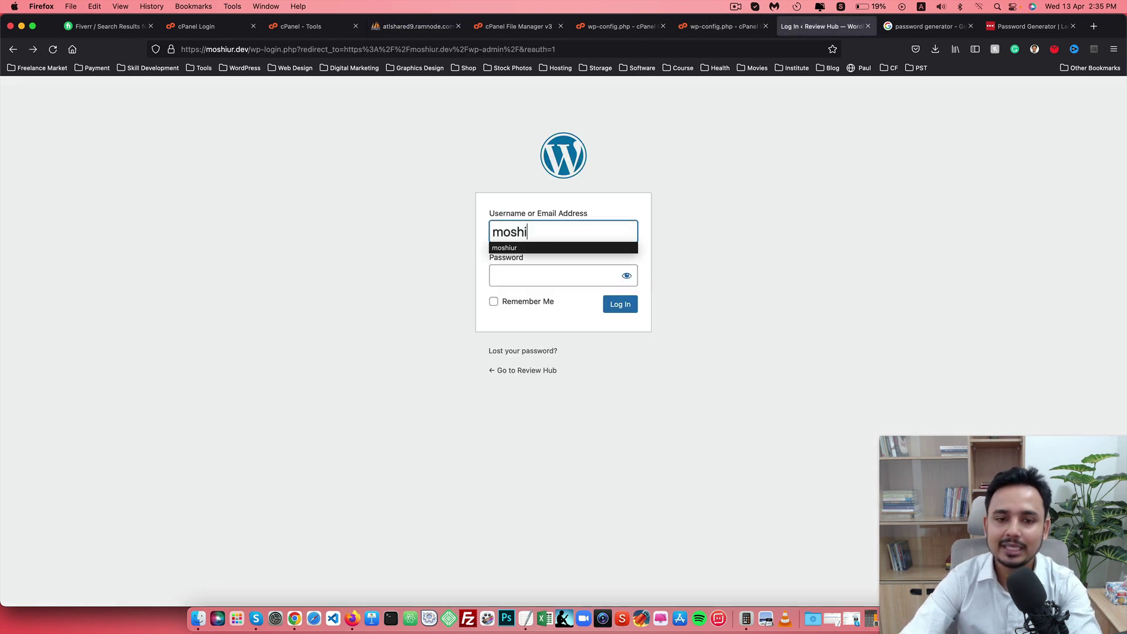
key("Tab")
key("super+v")
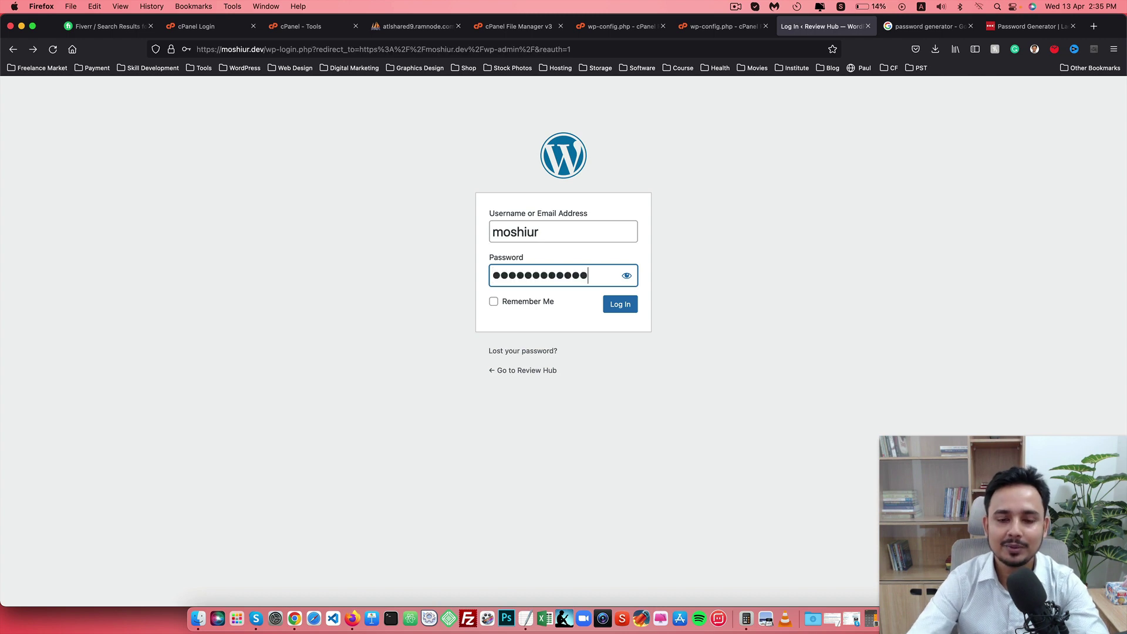
left_click(619, 304)
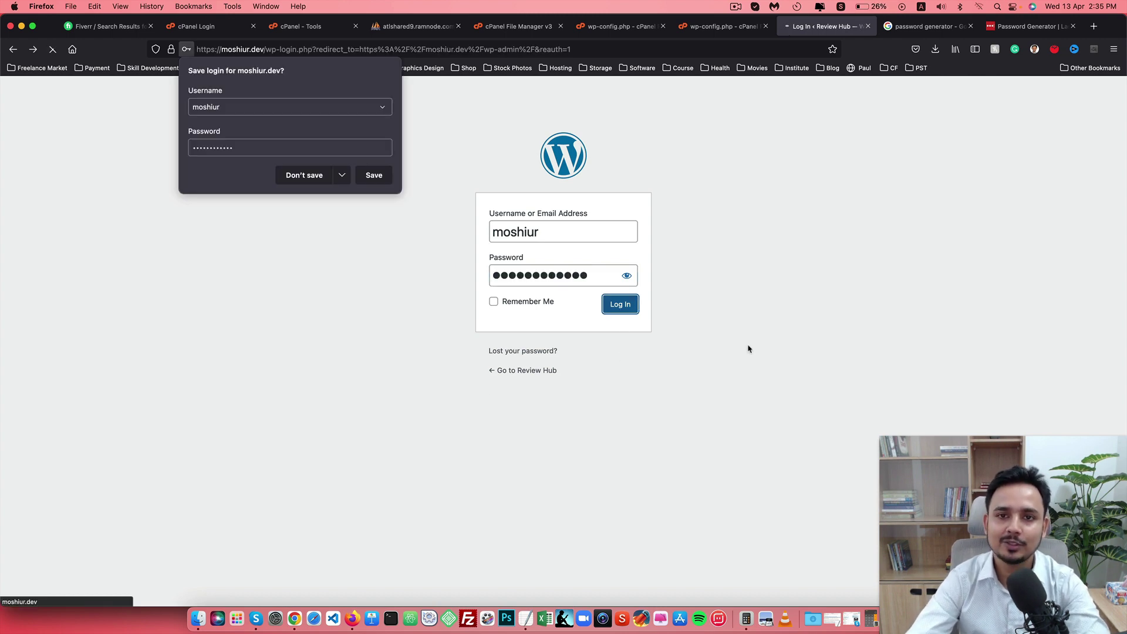
left_click(304, 175)
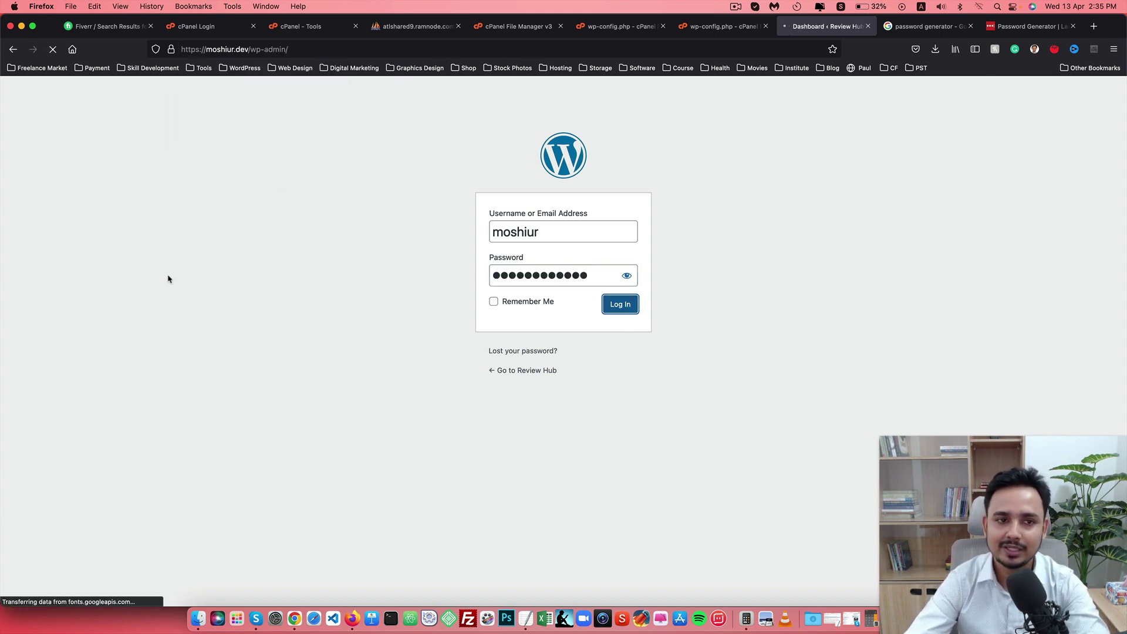